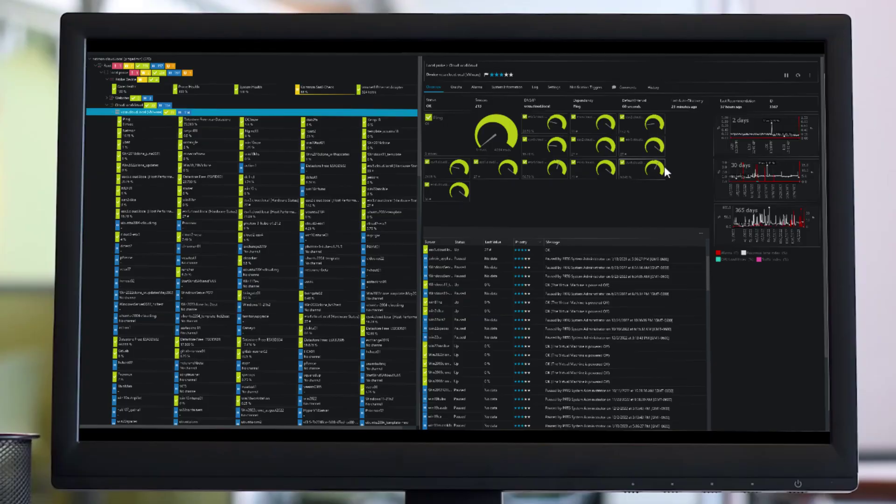
Open the device's 30-day history graph in its own window and move it lower right.
{"action": "scroll", "coordinate": [631, 174], "scroll_direction": "down", "scroll_amount": 2}
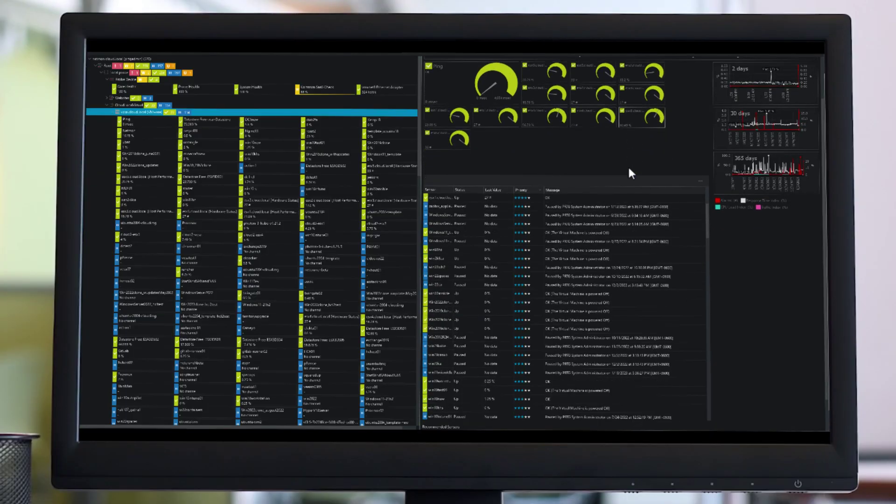
{"action": "scroll", "coordinate": [630, 169], "scroll_direction": "down", "scroll_amount": 2}
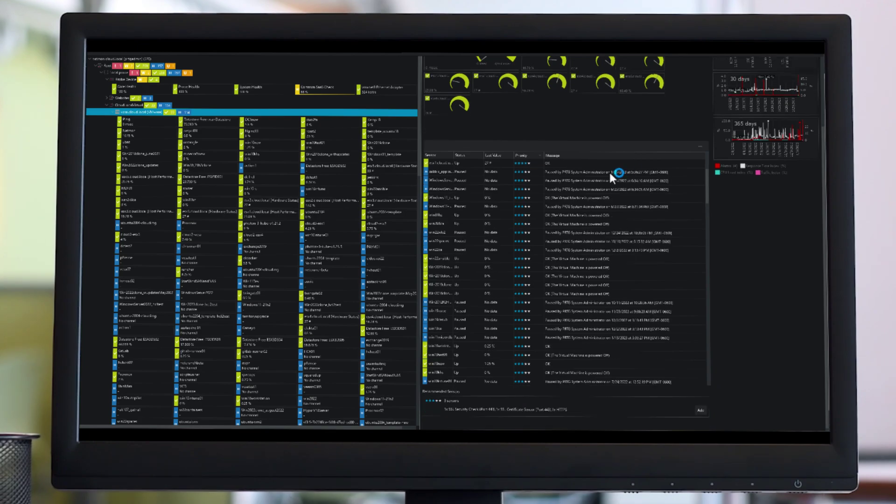
{"action": "scroll", "coordinate": [609, 170], "scroll_direction": "down", "scroll_amount": 1}
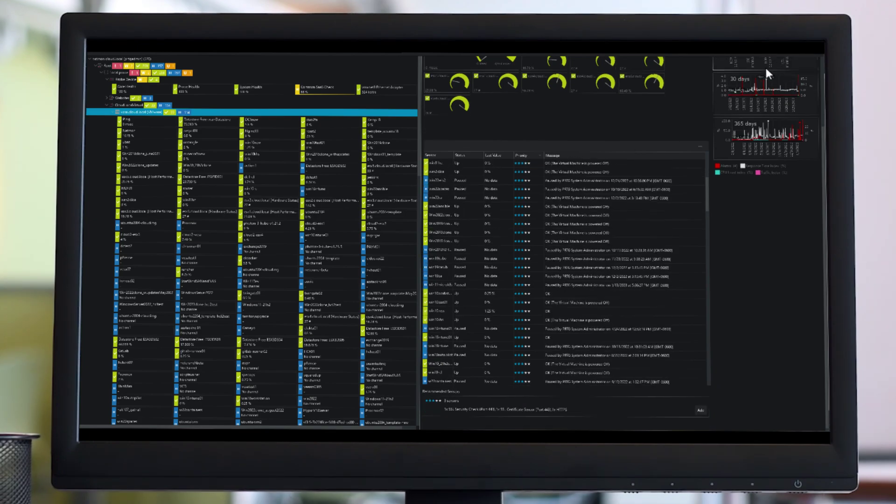
{"action": "left_click", "coordinate": [755, 82]}
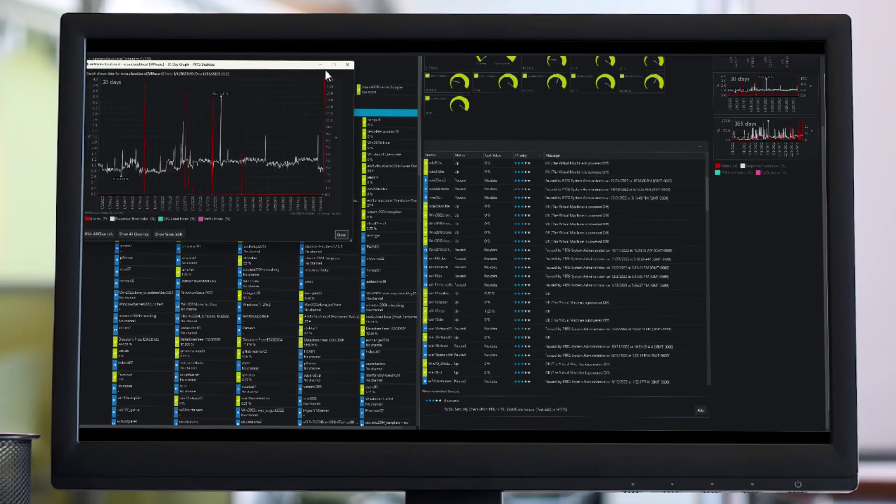
{"action": "left_click_drag", "start_coordinate": [304, 66], "coordinate": [473, 132]}
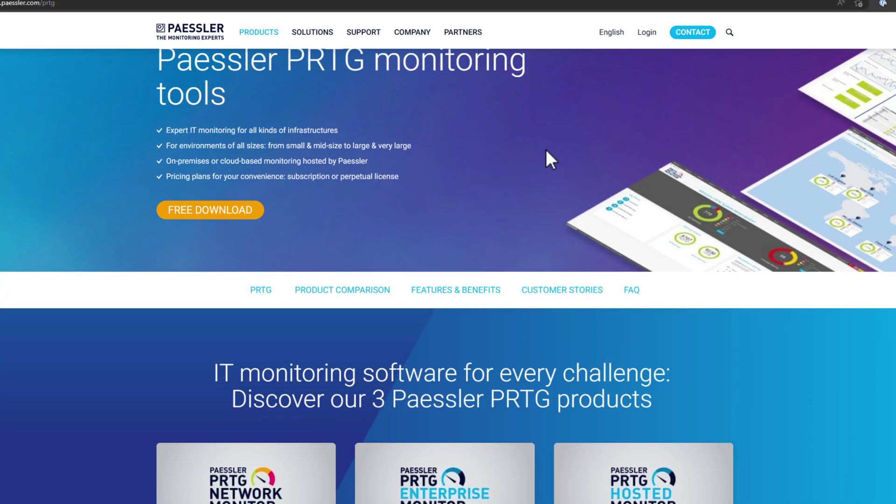
{"action": "scroll", "coordinate": [546, 150], "scroll_direction": "down", "scroll_amount": 4}
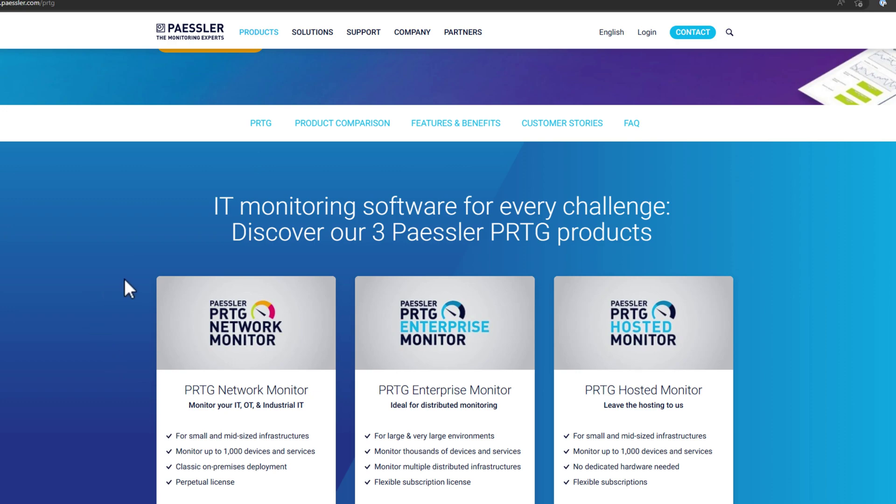
Scroll the PRTG page to the Network, Enterprise and Hosted Monitor FEATURES comparison rows.
{"action": "scroll", "coordinate": [125, 279], "scroll_direction": "down", "scroll_amount": 2}
{"action": "scroll", "coordinate": [125, 278], "scroll_direction": "down", "scroll_amount": 3}
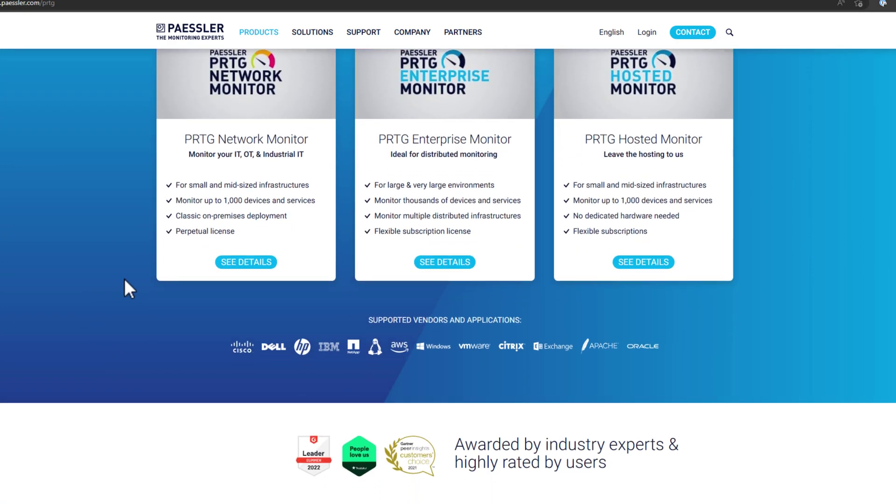
{"action": "scroll", "coordinate": [125, 279], "scroll_direction": "down", "scroll_amount": 2}
{"action": "scroll", "coordinate": [124, 279], "scroll_direction": "down", "scroll_amount": 2}
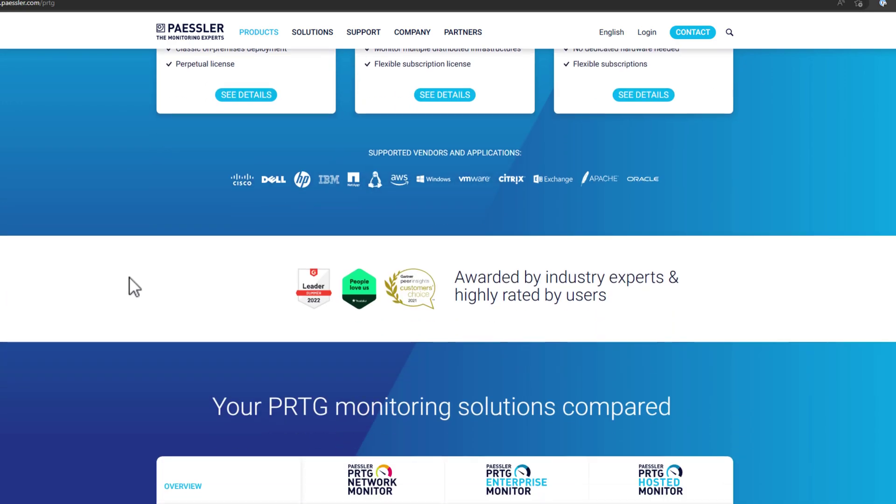
{"action": "scroll", "coordinate": [247, 266], "scroll_direction": "down", "scroll_amount": 3}
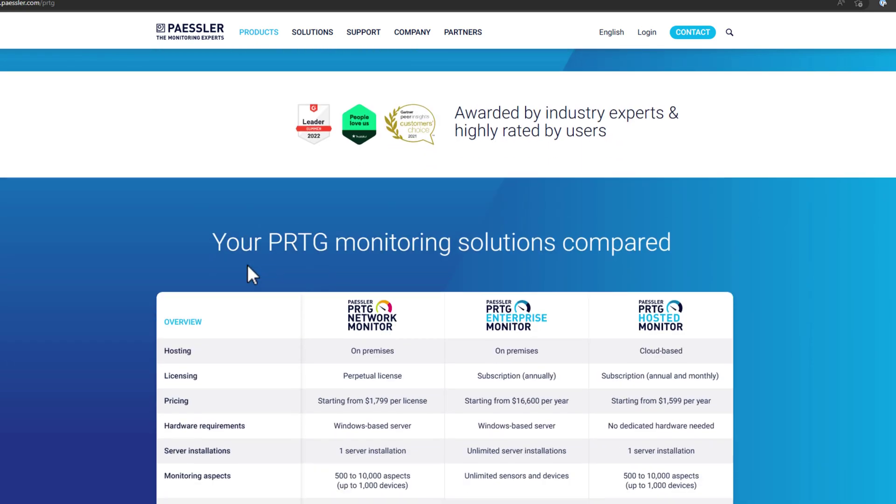
{"action": "scroll", "coordinate": [312, 299], "scroll_direction": "down", "scroll_amount": 6}
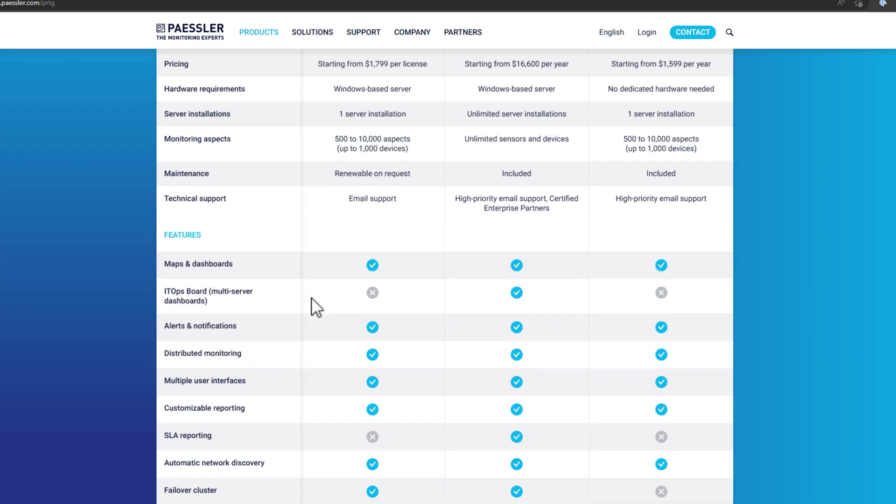
{"action": "scroll", "coordinate": [312, 298], "scroll_direction": "down", "scroll_amount": 3}
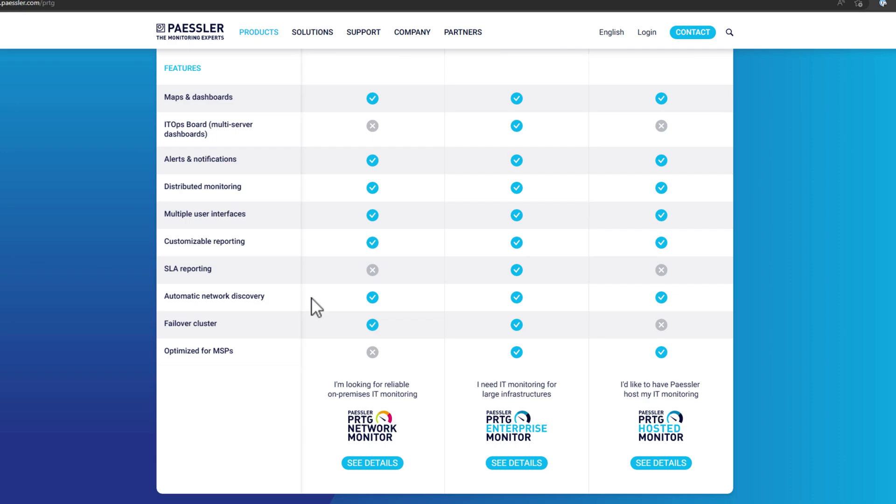
{"action": "scroll", "coordinate": [339, 301], "scroll_direction": "down", "scroll_amount": 2}
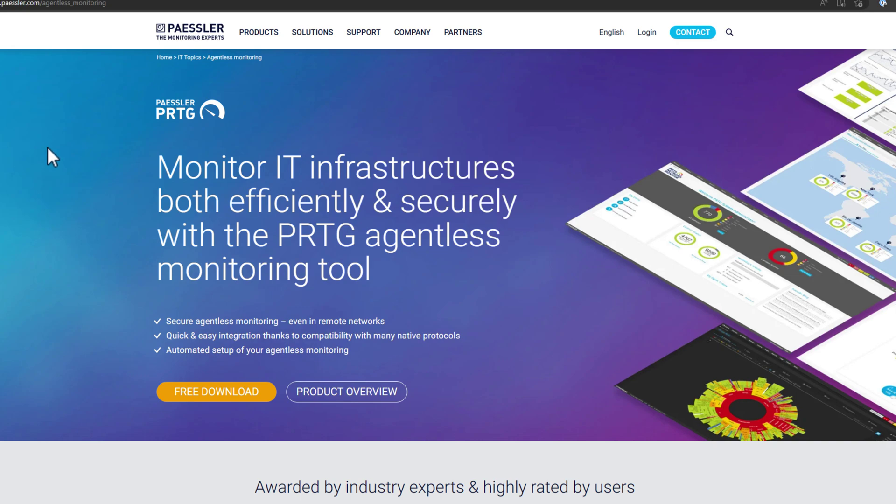
Highlight 'PRTG agentless' in the page headline, then clear the highlight.
{"action": "scroll", "coordinate": [47, 146], "scroll_direction": "down", "scroll_amount": 2}
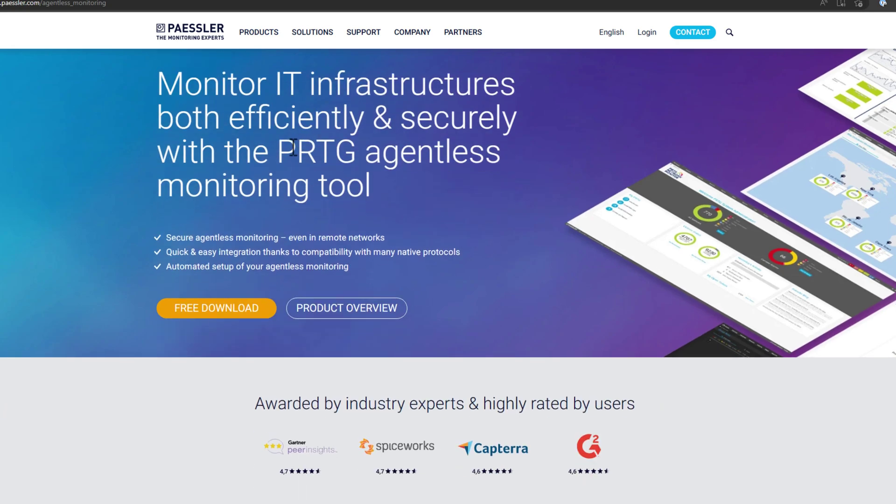
{"action": "left_click_drag", "start_coordinate": [280, 152], "coordinate": [496, 160]}
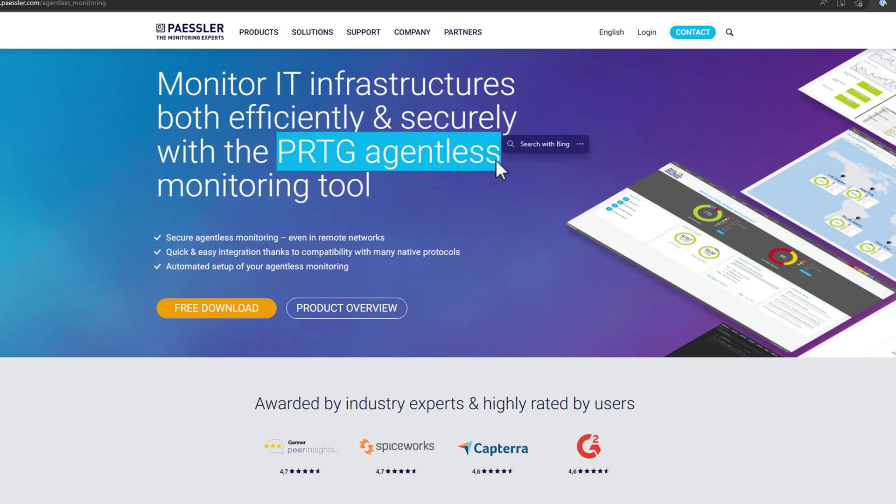
{"action": "left_click", "coordinate": [488, 203]}
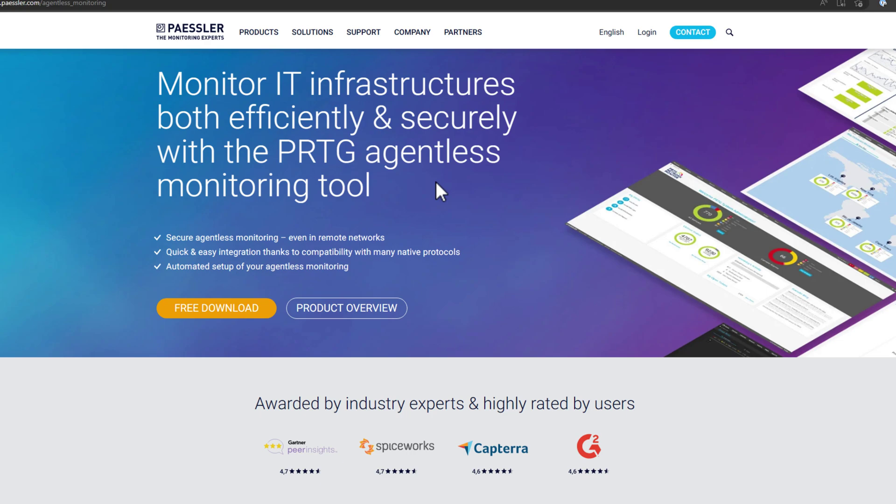
Scroll down to the '3 good reasons to choose PRTG' section.
{"action": "scroll", "coordinate": [436, 183], "scroll_direction": "down", "scroll_amount": 3}
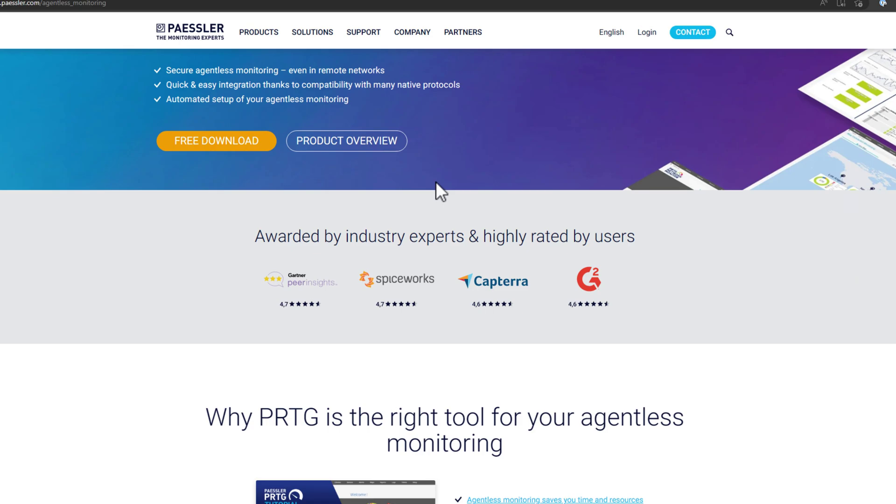
{"action": "scroll", "coordinate": [435, 181], "scroll_direction": "down", "scroll_amount": 7}
{"action": "scroll", "coordinate": [435, 181], "scroll_direction": "down", "scroll_amount": 8}
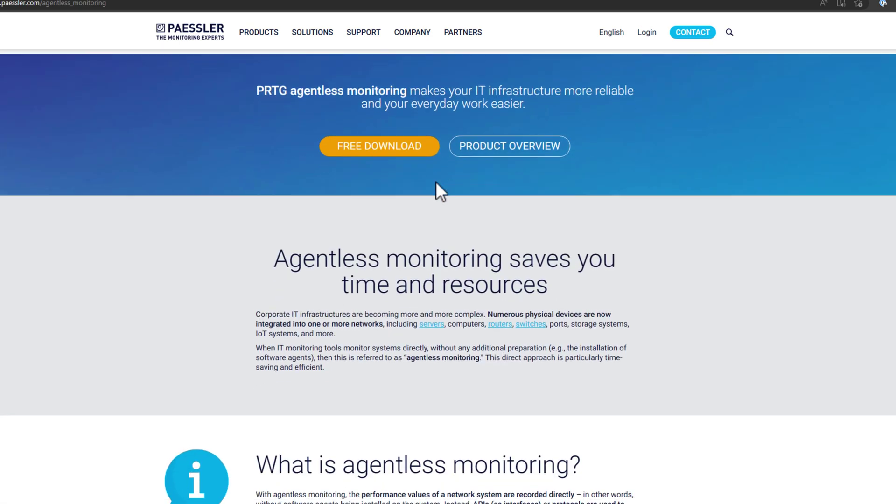
{"action": "scroll", "coordinate": [436, 181], "scroll_direction": "down", "scroll_amount": 9}
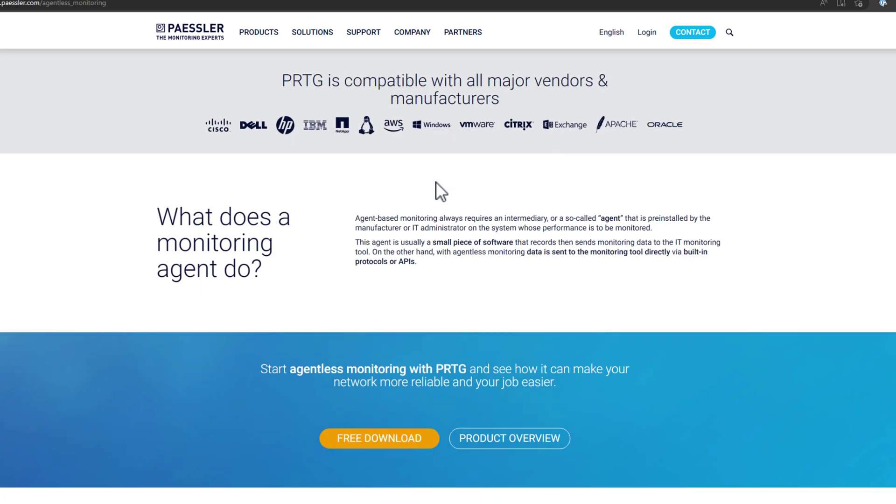
{"action": "scroll", "coordinate": [436, 182], "scroll_direction": "down", "scroll_amount": 3}
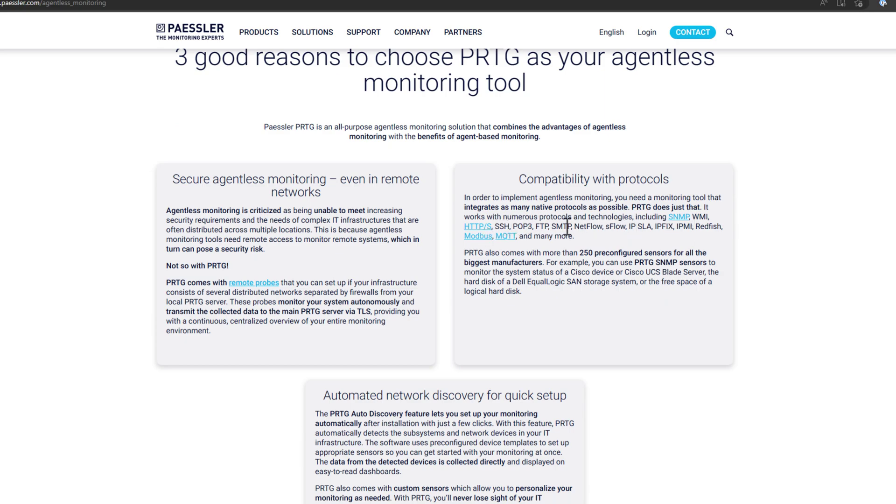
Highlight the protocol list, preconfigured sensor count and 'Automated network discovery' heading, clearing each.
{"action": "left_click_drag", "start_coordinate": [504, 227], "coordinate": [589, 232]}
{"action": "left_click", "coordinate": [579, 253]}
{"action": "left_click_drag", "start_coordinate": [681, 262], "coordinate": [708, 262]}
{"action": "left_click_drag", "start_coordinate": [581, 253], "coordinate": [636, 252]}
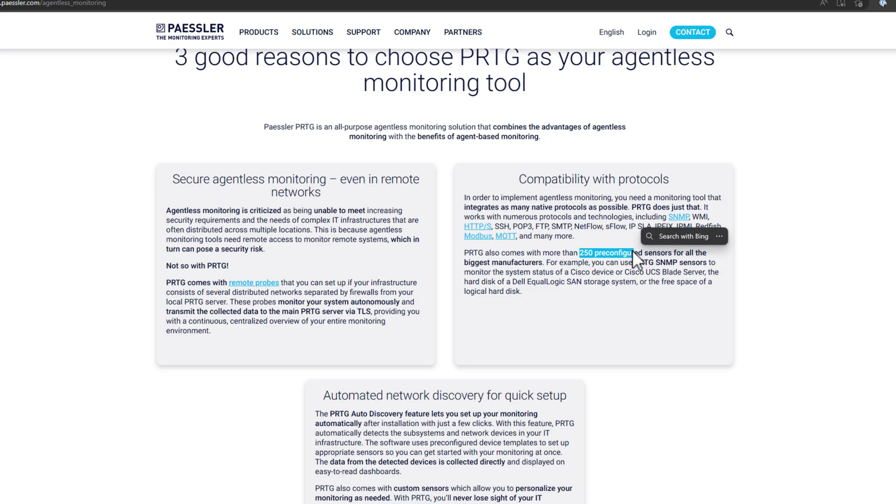
{"action": "left_click", "coordinate": [572, 257]}
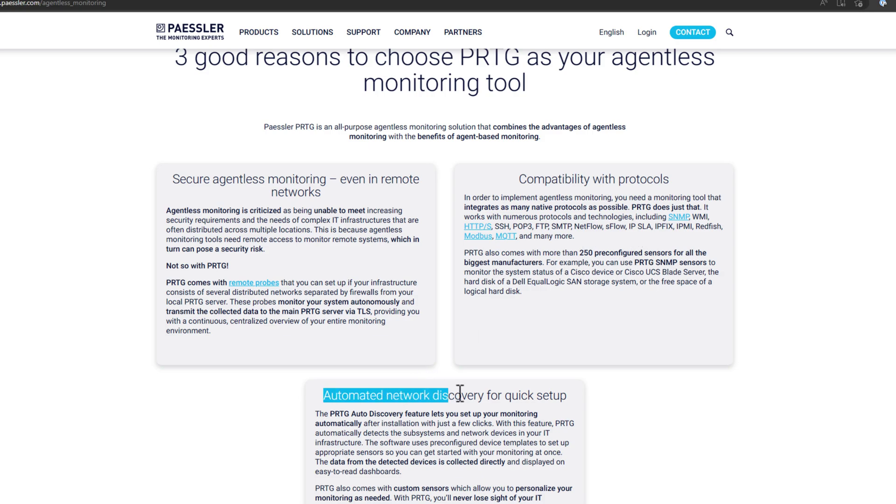
{"action": "left_click_drag", "start_coordinate": [461, 394], "coordinate": [489, 397]}
{"action": "left_click", "coordinate": [502, 426]}
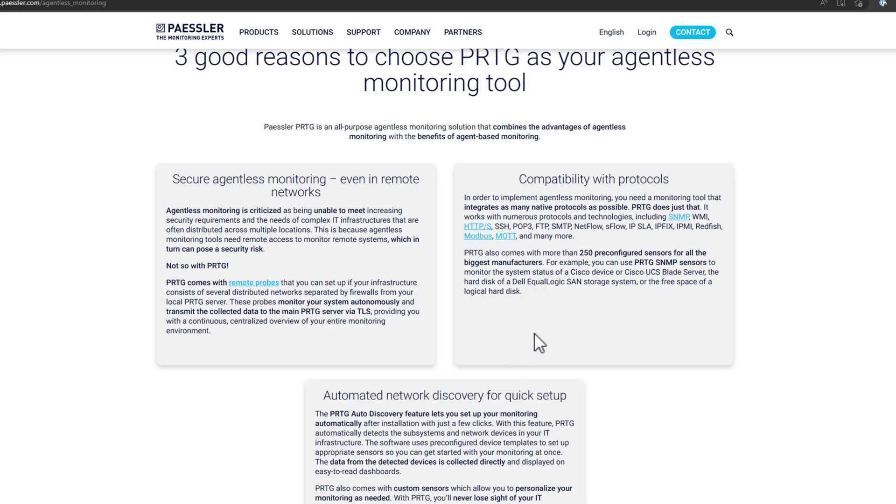
Scroll back up to the top of the agentless monitoring page.
{"action": "scroll", "coordinate": [534, 332], "scroll_direction": "down", "scroll_amount": 3}
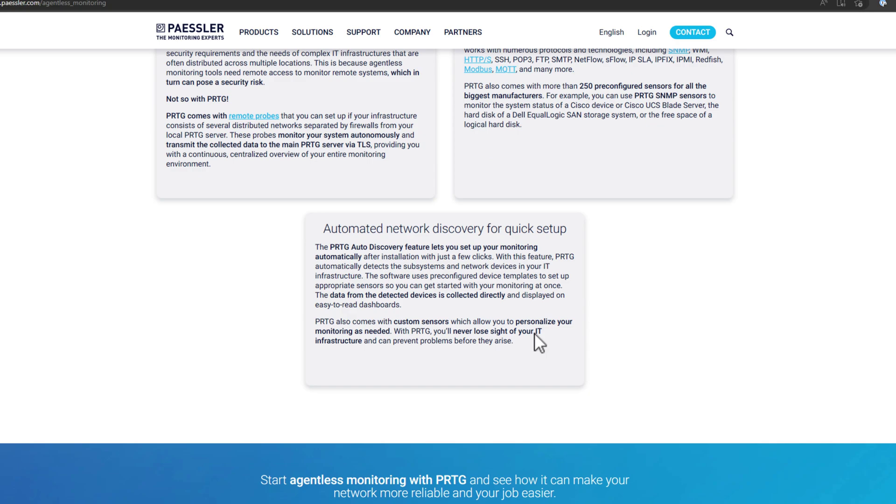
{"action": "scroll", "coordinate": [534, 333], "scroll_direction": "up", "scroll_amount": 20}
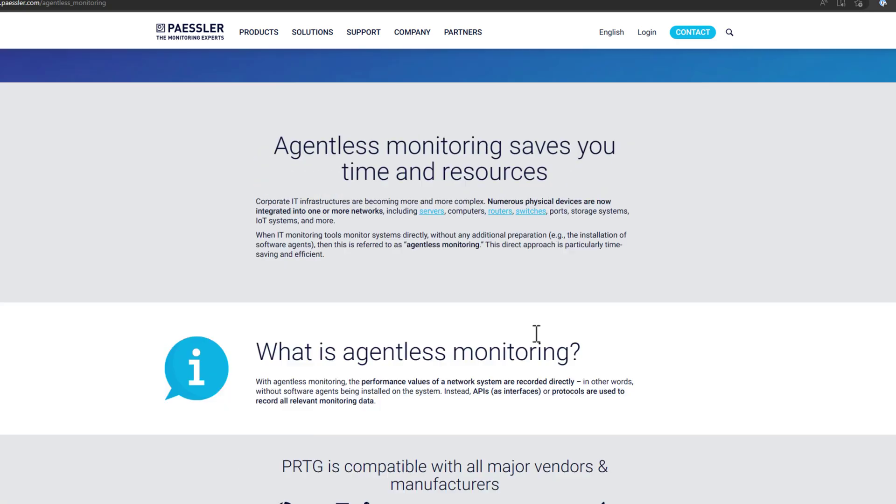
{"action": "scroll", "coordinate": [534, 332], "scroll_direction": "up", "scroll_amount": 7}
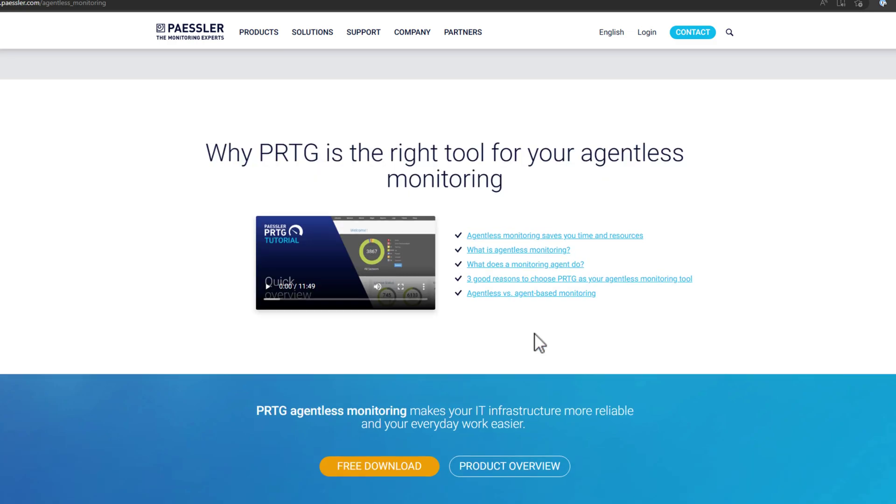
{"action": "scroll", "coordinate": [534, 333], "scroll_direction": "up", "scroll_amount": 3}
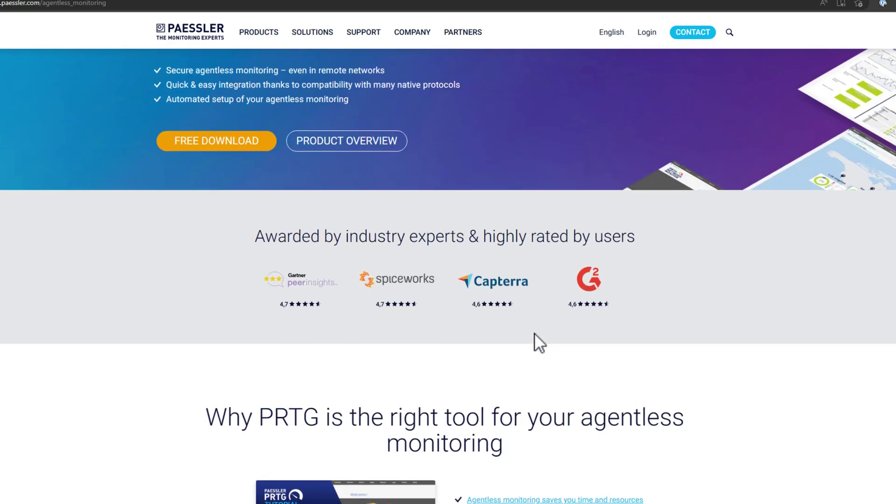
{"action": "scroll", "coordinate": [534, 332], "scroll_direction": "up", "scroll_amount": 5}
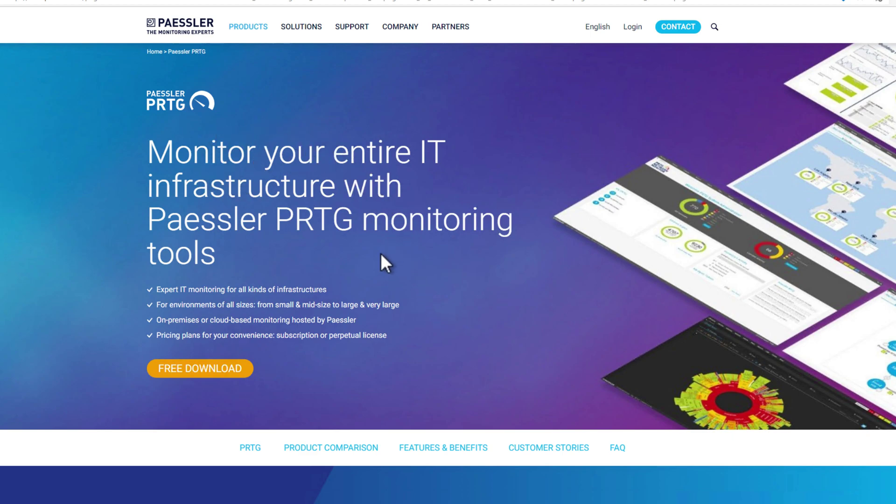
Start the FREE DOWNLOAD of the PRTG installer from the PRTG page.
{"action": "left_click", "coordinate": [217, 367]}
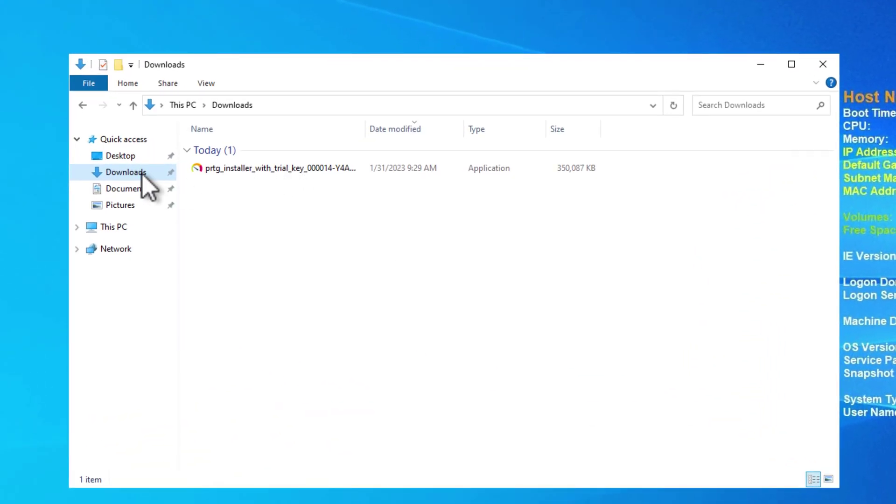
Select and run the downloaded prtg_installer file from Downloads.
{"action": "left_click", "coordinate": [312, 172]}
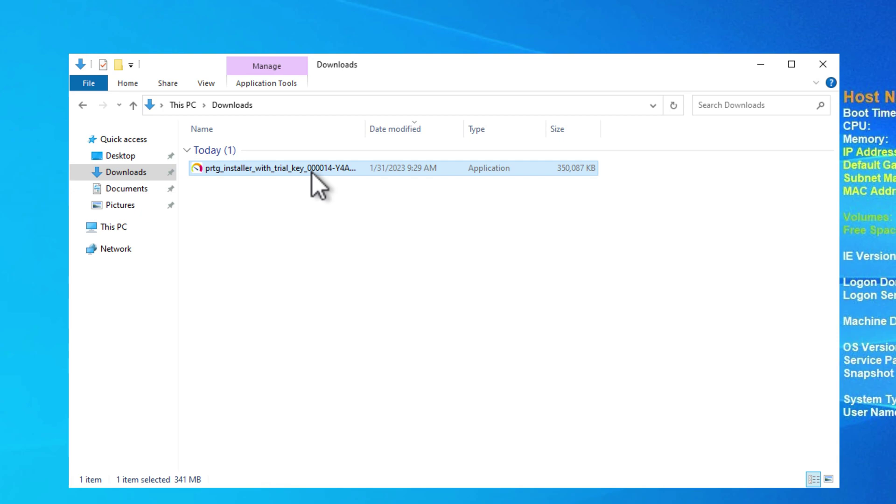
{"action": "double_click", "coordinate": [312, 172]}
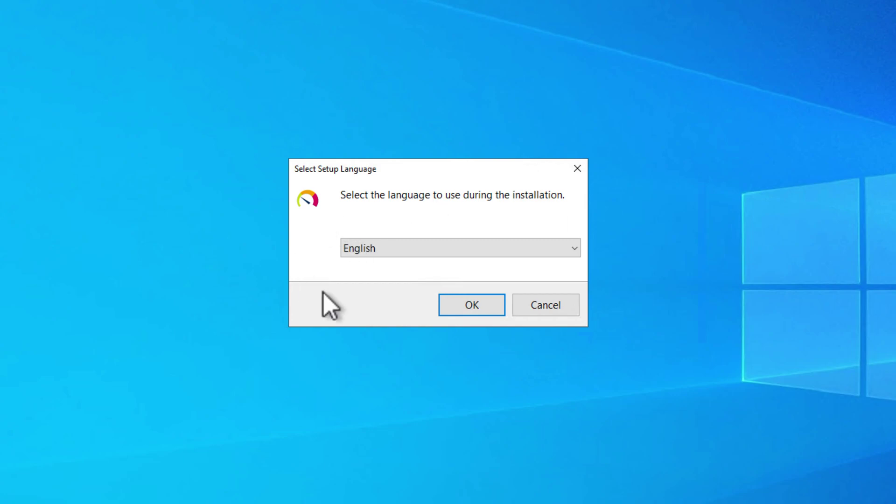
Confirm English, accept the license, enter the e-mail address, and run the Express installation.
{"action": "left_click", "coordinate": [473, 305]}
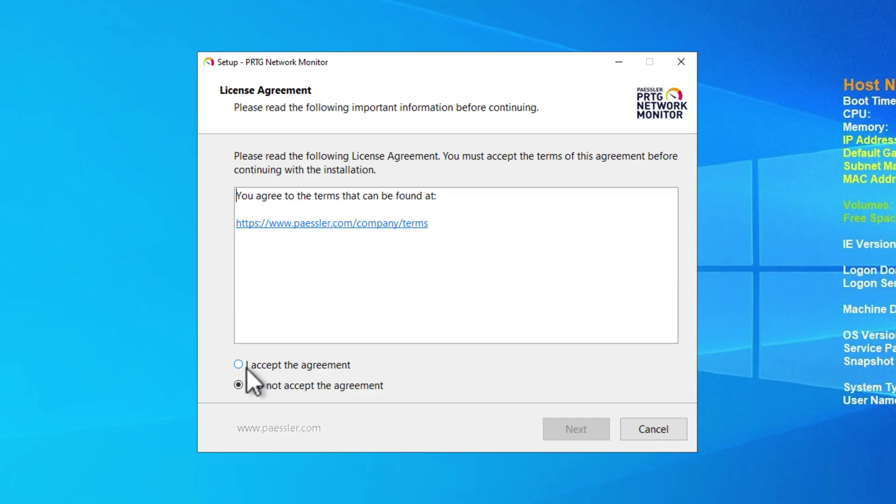
{"action": "left_click", "coordinate": [245, 367]}
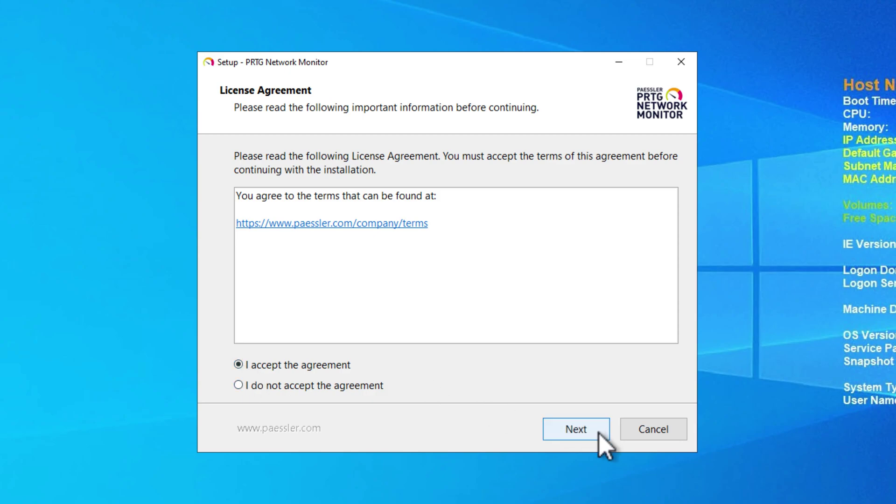
{"action": "left_click", "coordinate": [594, 434]}
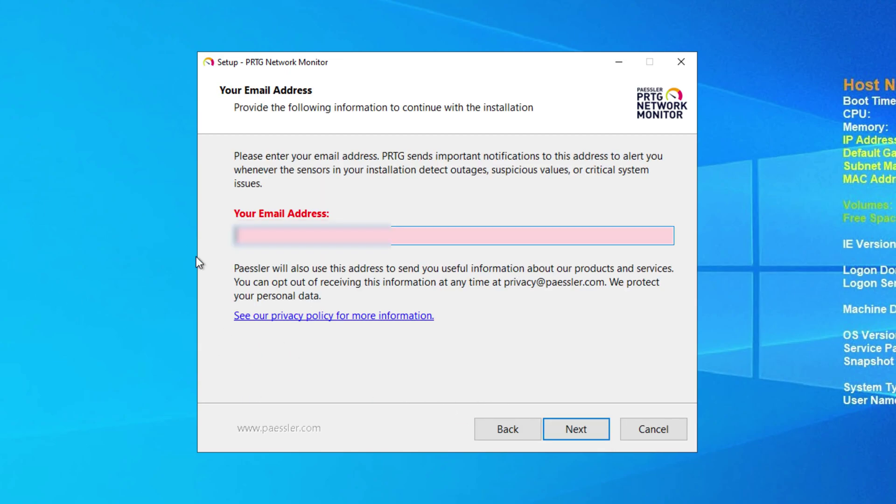
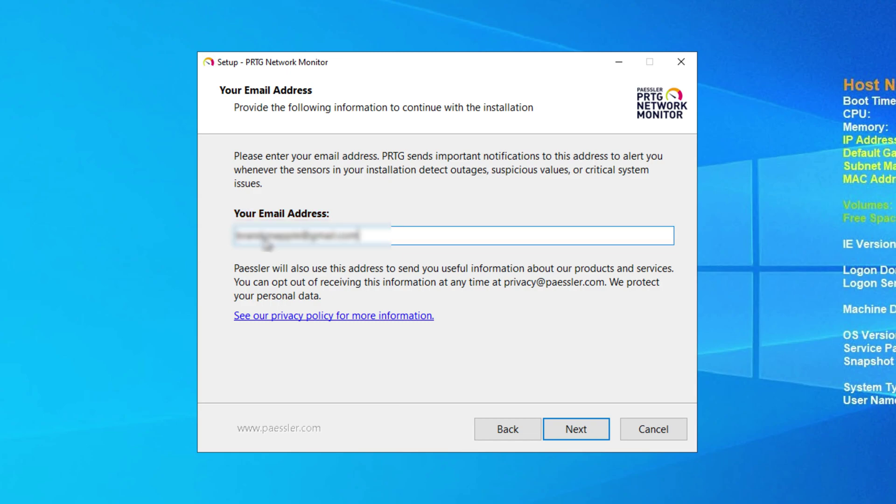
{"action": "left_click", "coordinate": [587, 439]}
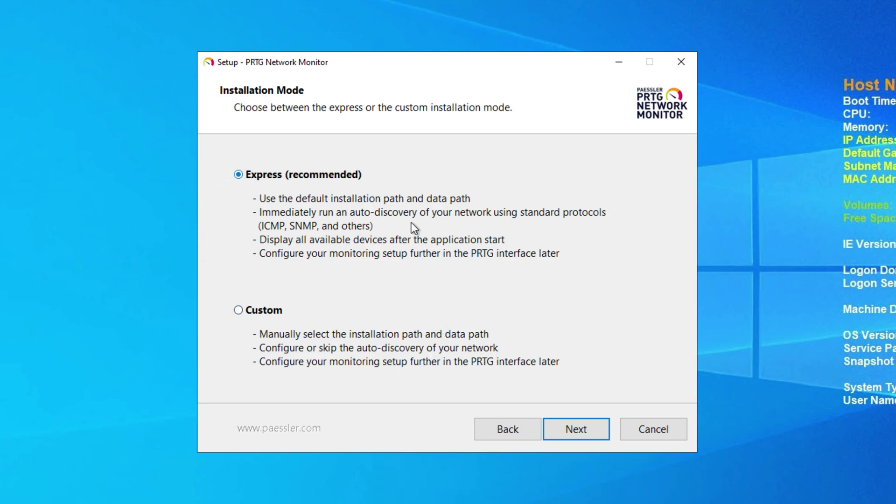
{"action": "left_click", "coordinate": [581, 434]}
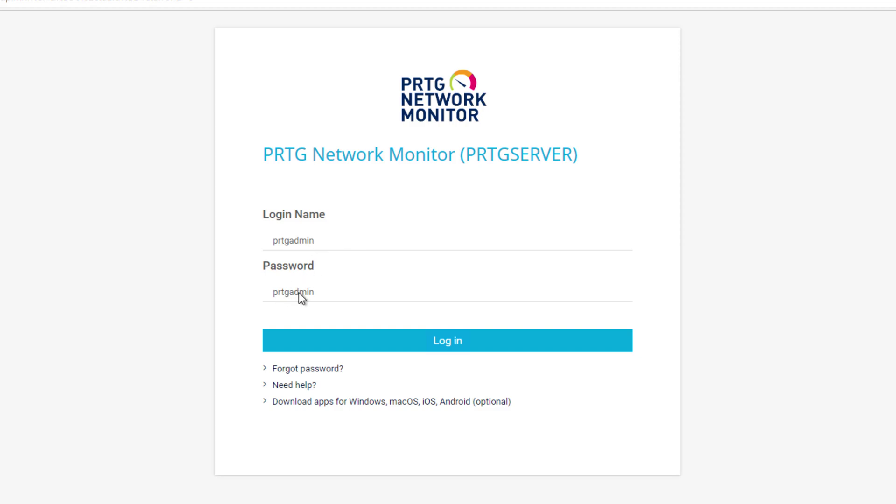
Log in with the default credentials and scroll through the Root group's discovered devices.
{"action": "left_click", "coordinate": [410, 335]}
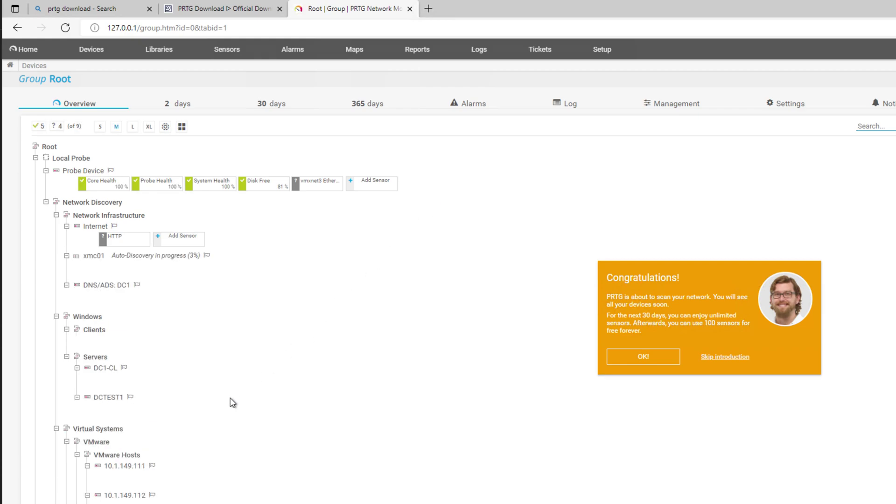
{"action": "scroll", "coordinate": [230, 402], "scroll_direction": "down", "scroll_amount": 1}
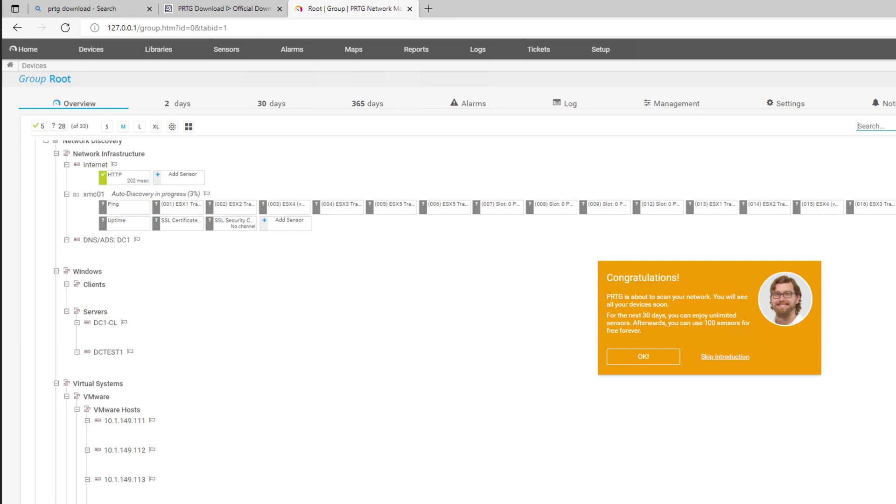
{"action": "scroll", "coordinate": [113, 419], "scroll_direction": "down", "scroll_amount": 1}
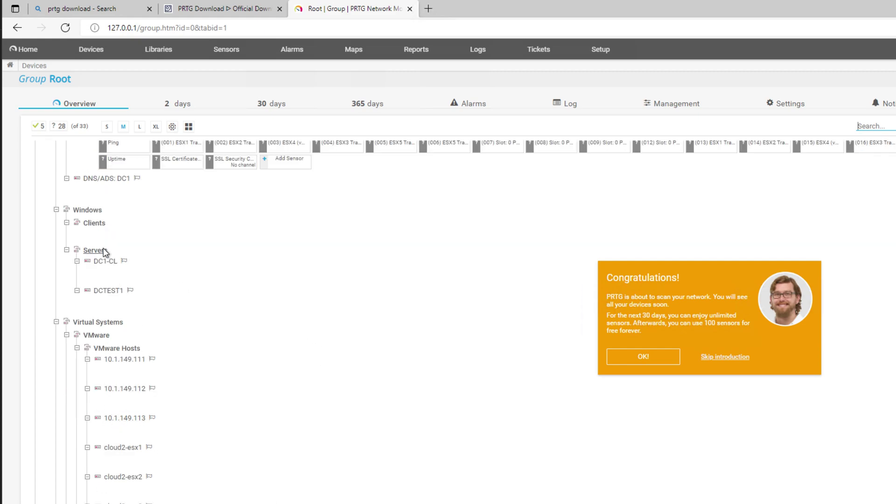
{"action": "scroll", "coordinate": [133, 329], "scroll_direction": "down", "scroll_amount": 3}
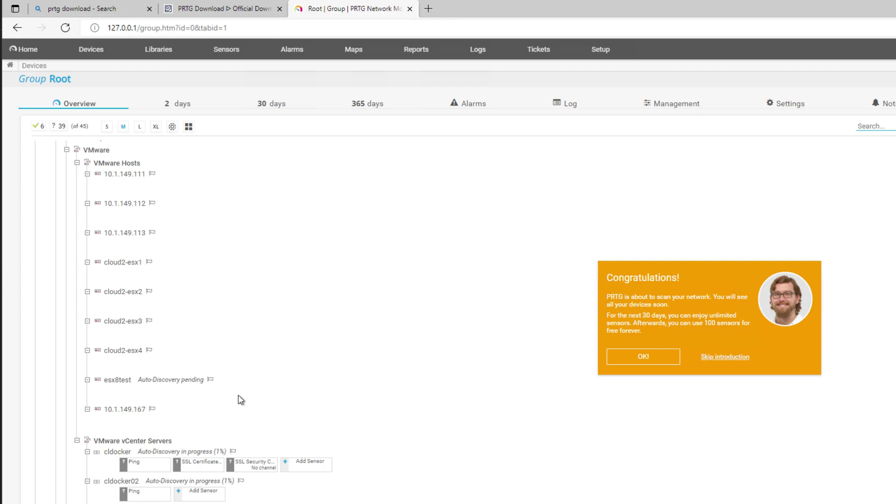
{"action": "scroll", "coordinate": [238, 397], "scroll_direction": "down", "scroll_amount": 2}
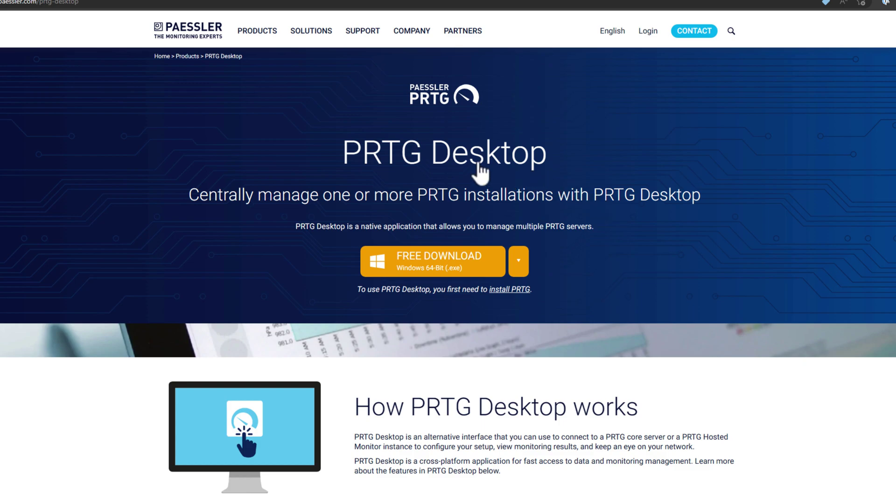
Expand the download options and download PRTG Desktop's Windows 64-Bit (.exe) installer.
{"action": "left_click_drag", "start_coordinate": [330, 129], "coordinate": [566, 162]}
{"action": "left_click", "coordinate": [314, 128]}
{"action": "left_click_drag", "start_coordinate": [359, 136], "coordinate": [544, 155]}
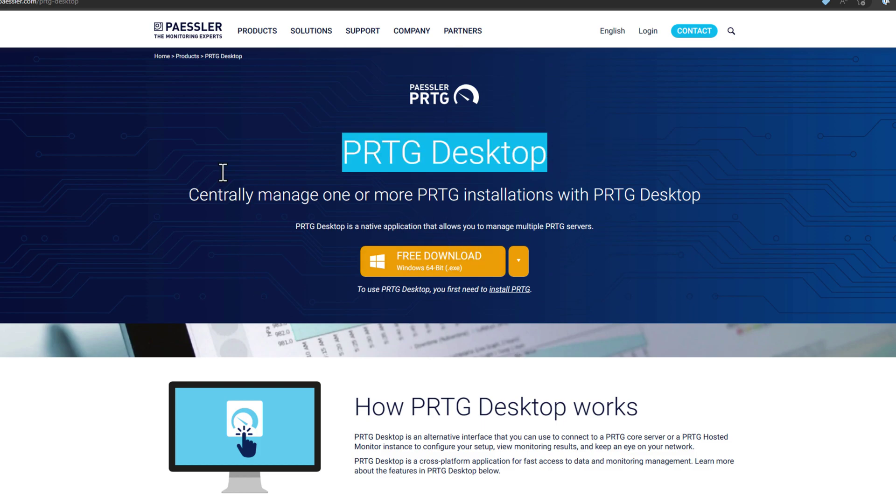
{"action": "left_click", "coordinate": [521, 268]}
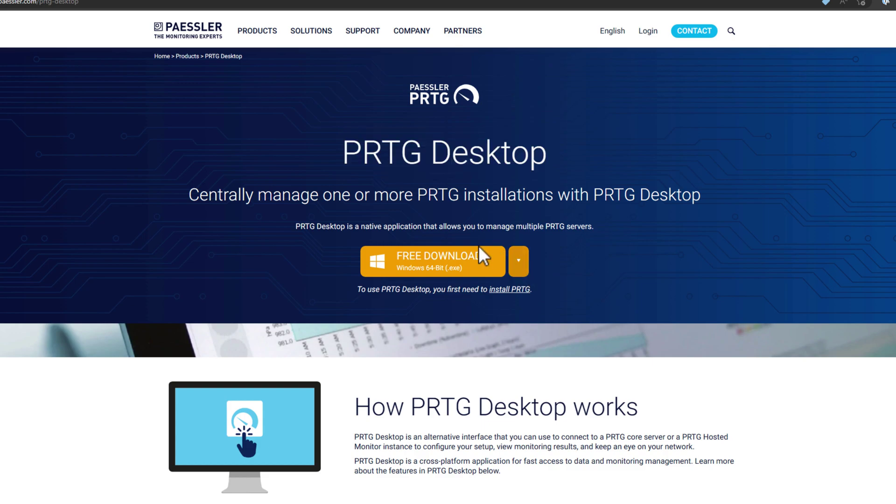
{"action": "left_click", "coordinate": [521, 266]}
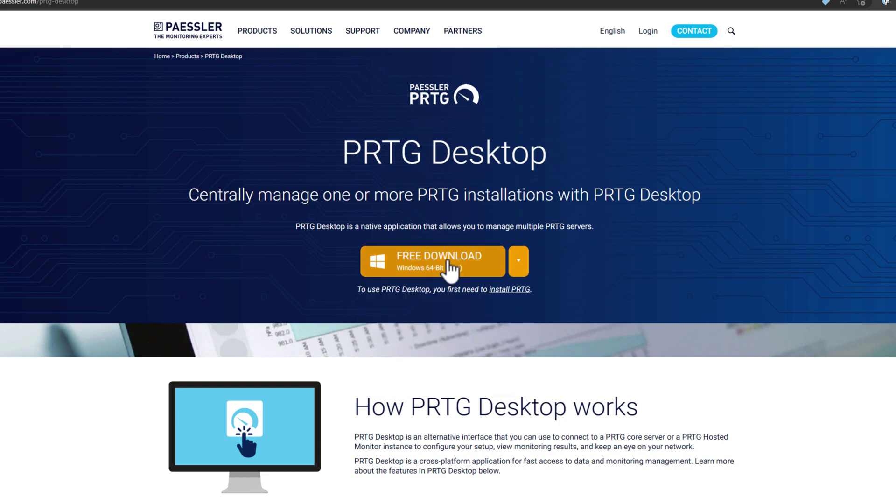
{"action": "left_click", "coordinate": [451, 270]}
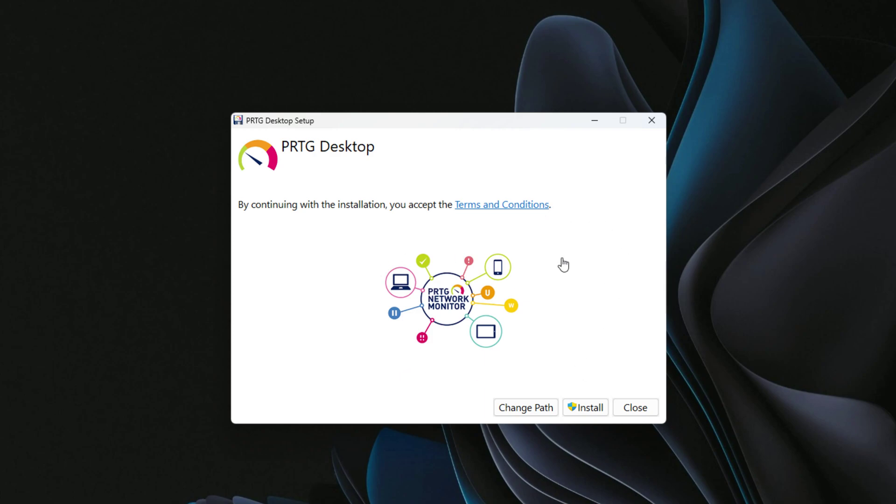
Install PRTG Desktop, approving User Account Control and Files In Use, then launch it.
{"action": "left_click", "coordinate": [591, 406]}
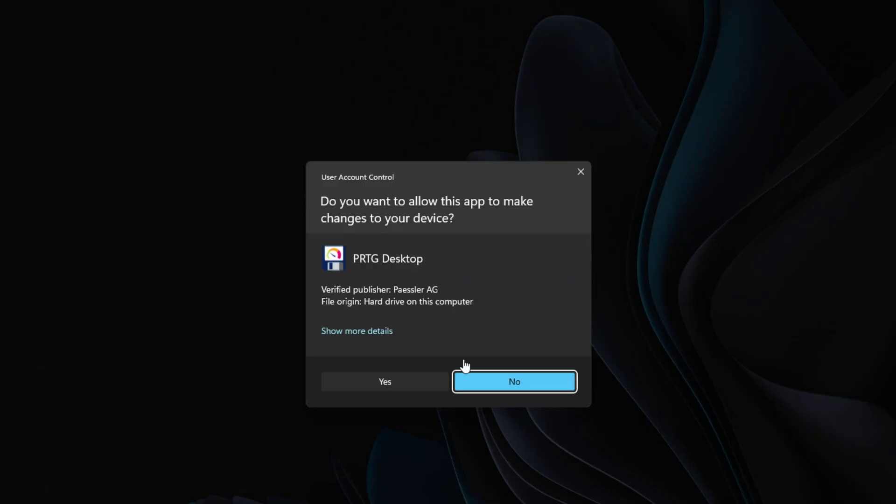
{"action": "left_click", "coordinate": [385, 386]}
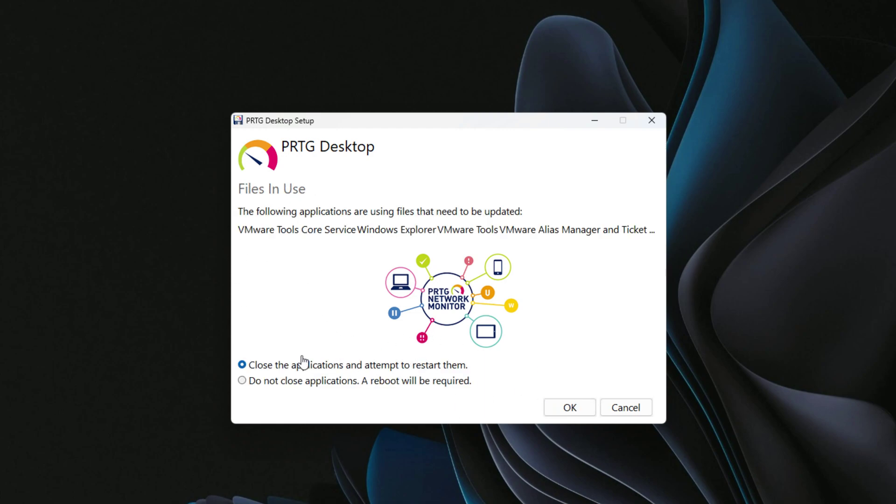
{"action": "left_click", "coordinate": [568, 415]}
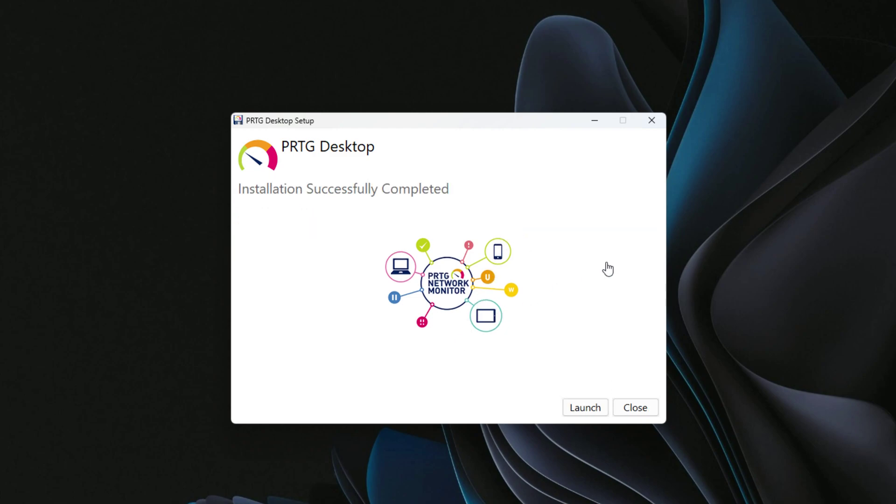
{"action": "left_click", "coordinate": [586, 408]}
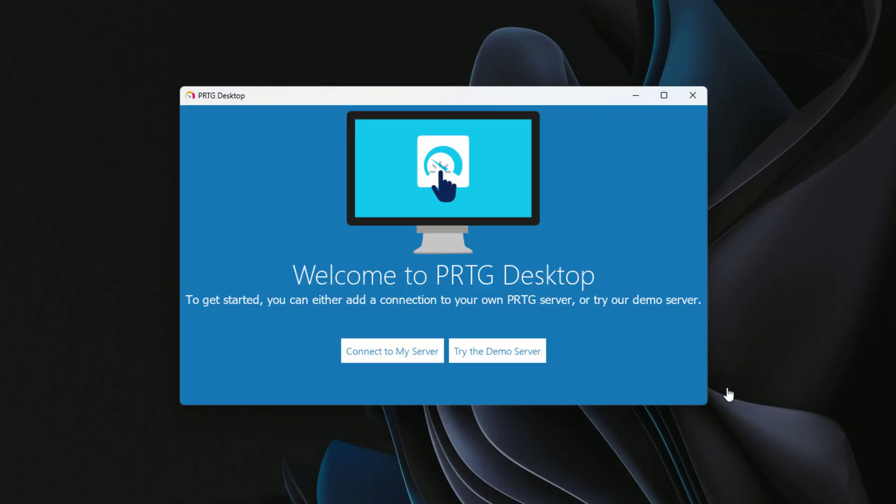
Add and save the CloudLocalTest server connection, trust its certificate, and step through the tips.
{"action": "left_click", "coordinate": [385, 359]}
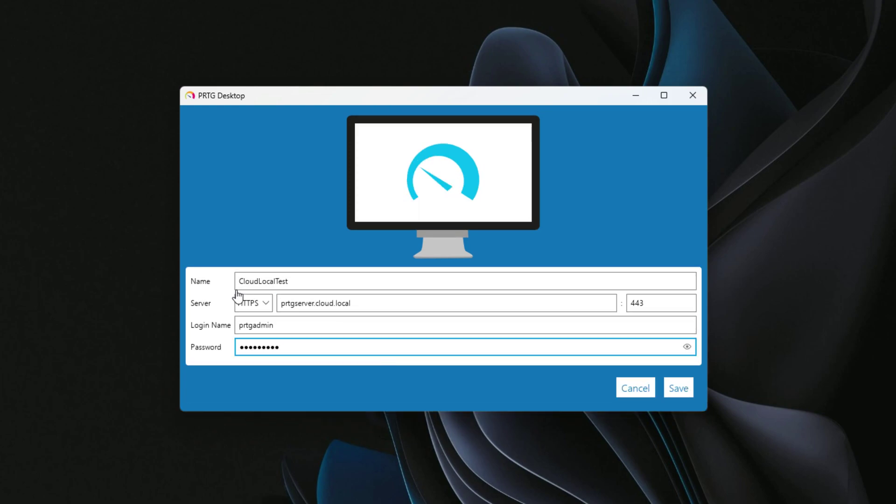
{"action": "left_click", "coordinate": [675, 392]}
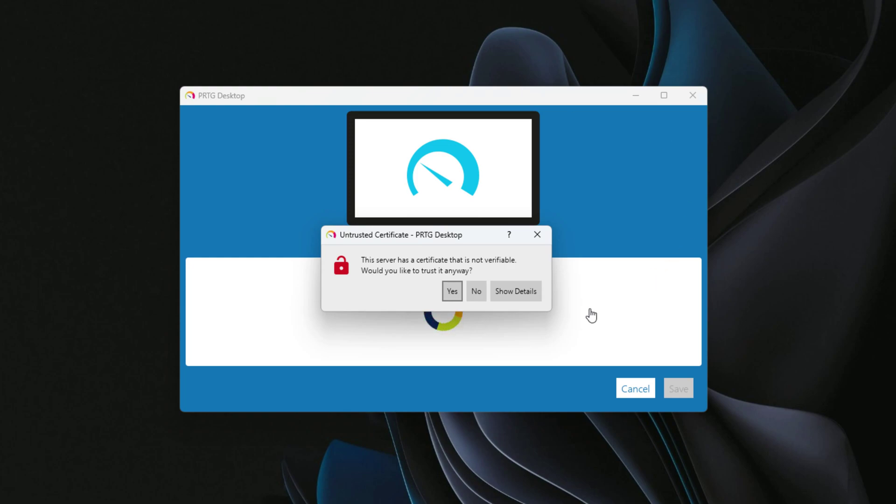
{"action": "left_click", "coordinate": [476, 290]}
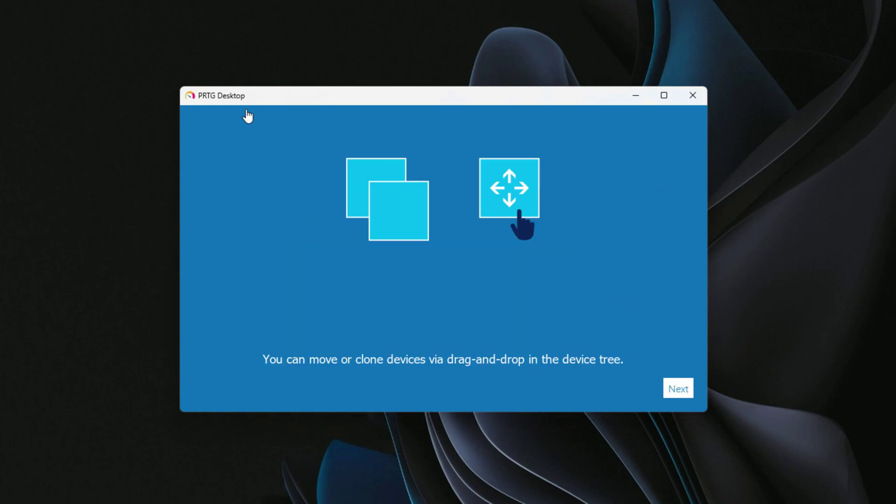
{"action": "left_click", "coordinate": [679, 388]}
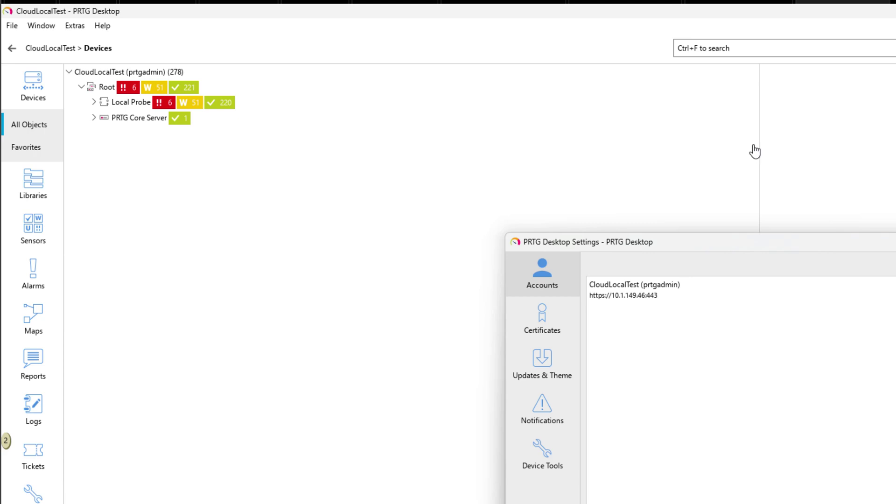
Set the UI theme to Dark under Settings > Updates & Theme and restart PRTG Desktop.
{"action": "key", "text": "Escape"}
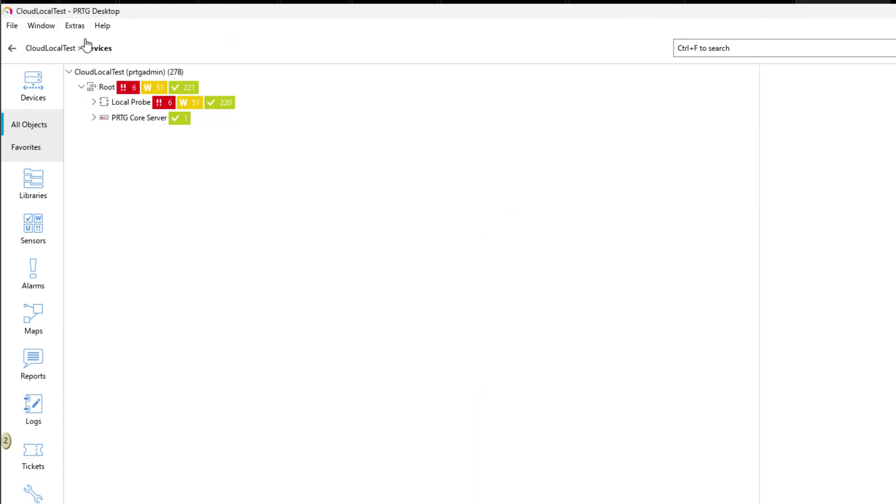
{"action": "left_click", "coordinate": [12, 24]}
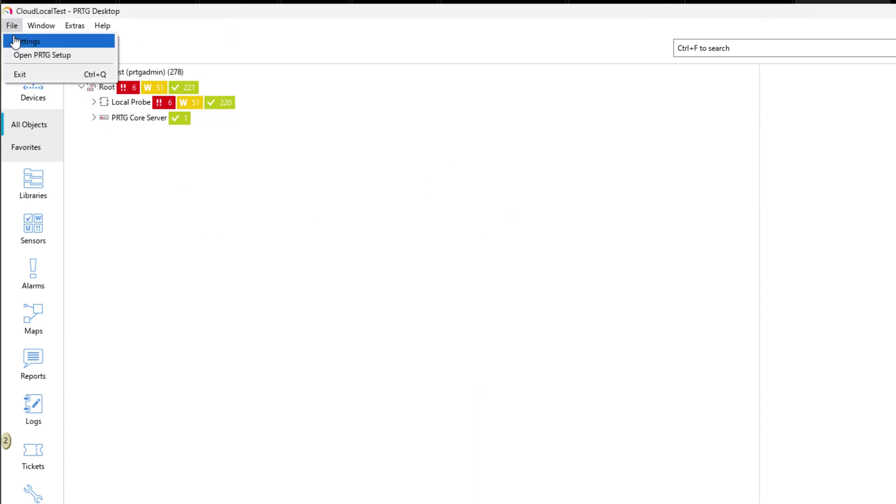
{"action": "left_click", "coordinate": [19, 40]}
{"action": "left_click", "coordinate": [542, 367]}
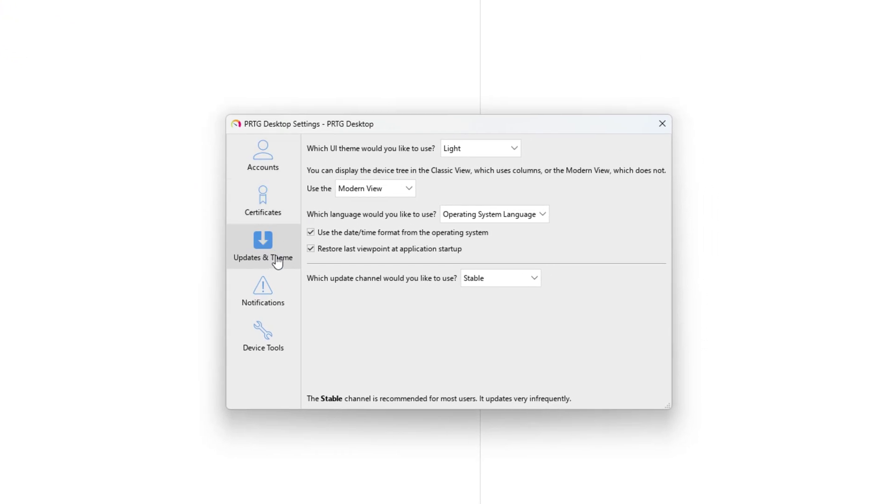
{"action": "left_click", "coordinate": [502, 158]}
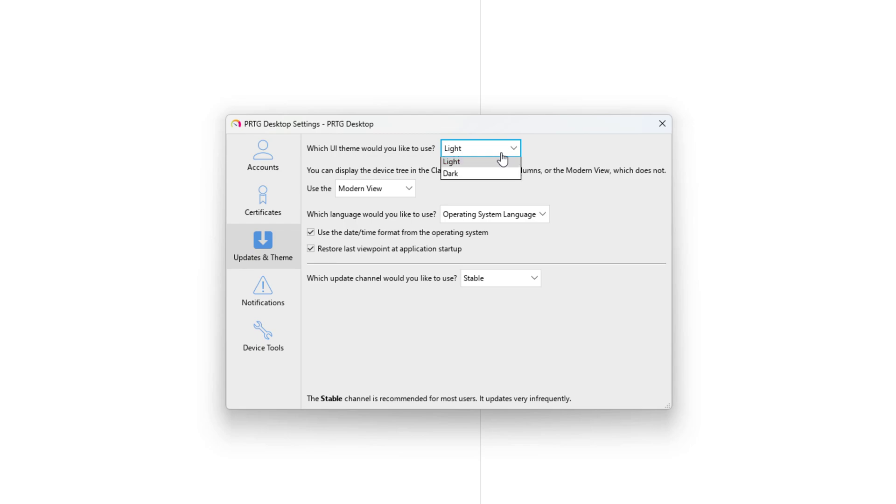
{"action": "left_click", "coordinate": [467, 175]}
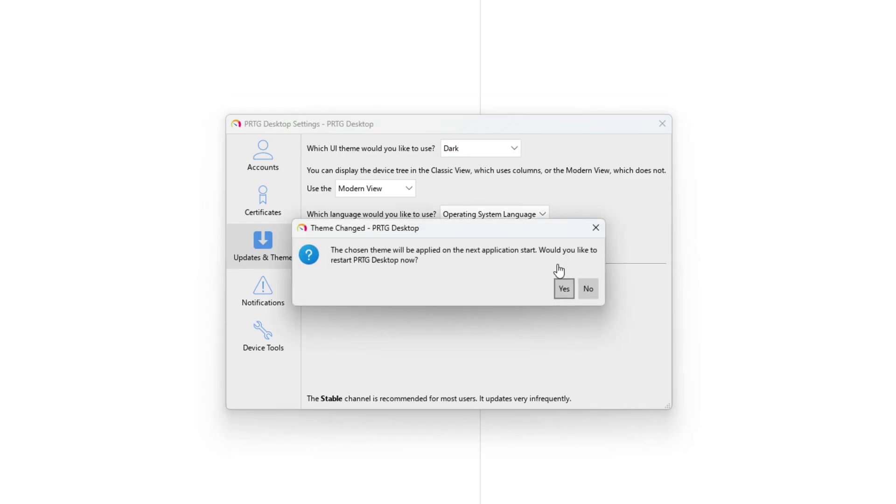
{"action": "left_click", "coordinate": [564, 289]}
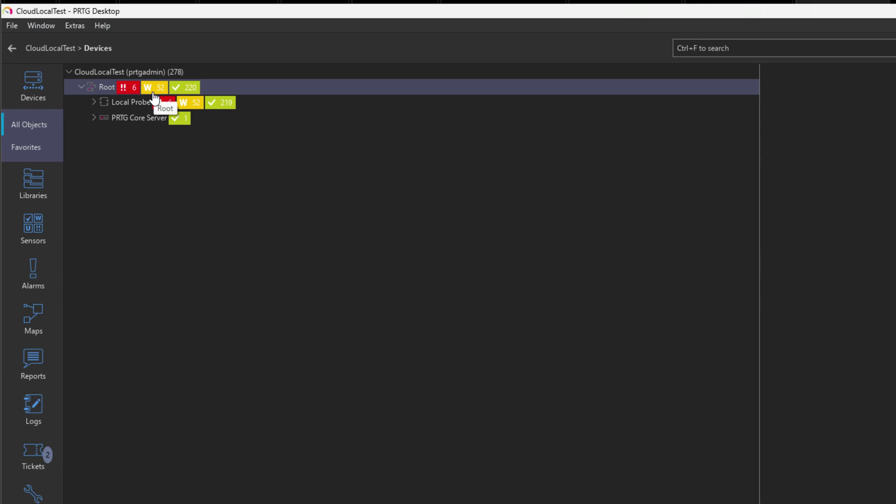
Expand Local Probe, PRTG Core Server, Network Discovery, Network Infrastructure, Internet, DNS/ADS: DC1 and Gateway.
{"action": "left_click", "coordinate": [95, 102]}
{"action": "left_click", "coordinate": [94, 175]}
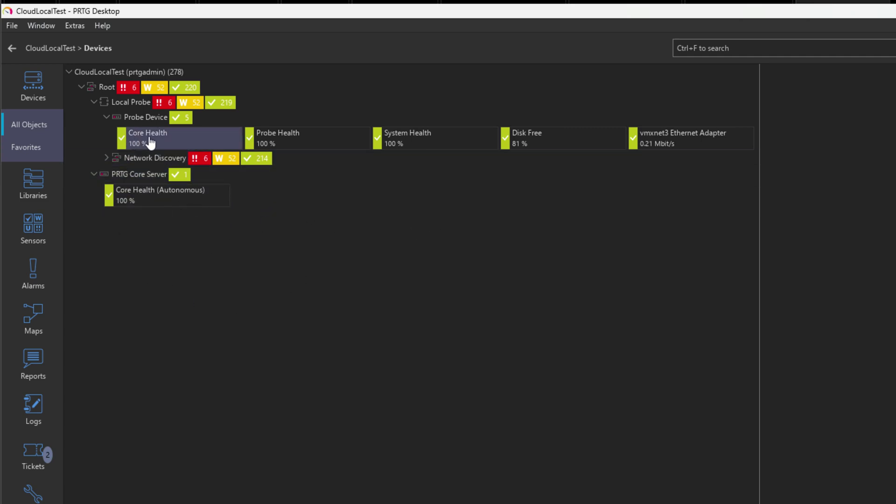
{"action": "left_click", "coordinate": [107, 158]}
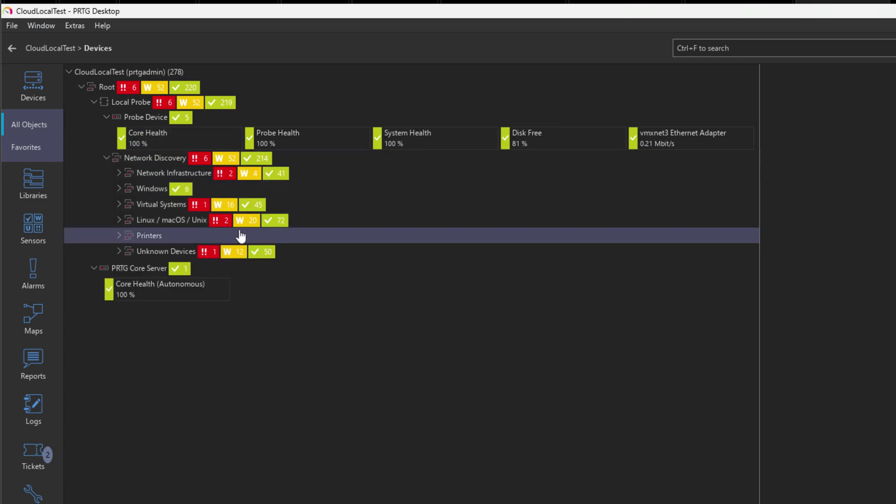
{"action": "left_click", "coordinate": [350, 173]}
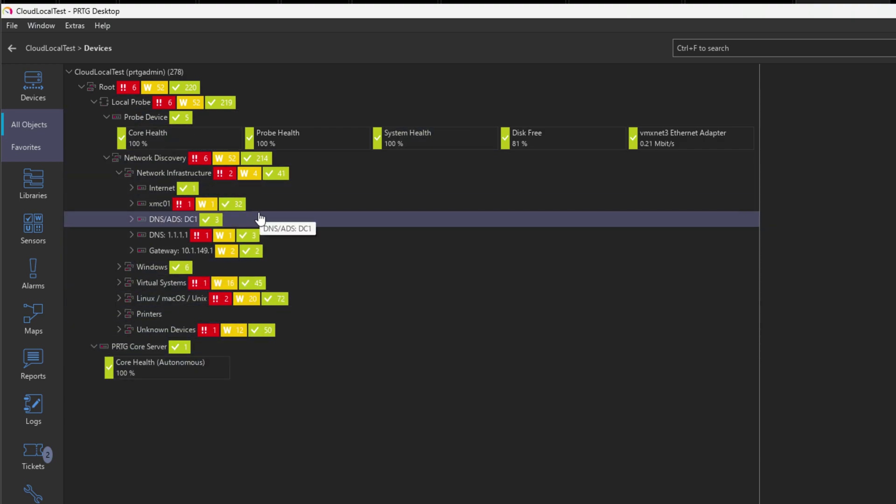
{"action": "left_click", "coordinate": [132, 188]}
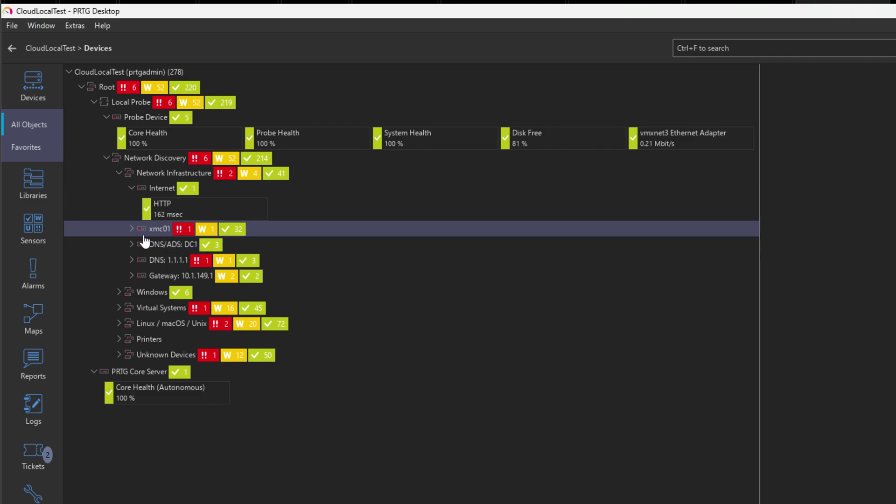
{"action": "left_click", "coordinate": [177, 244]}
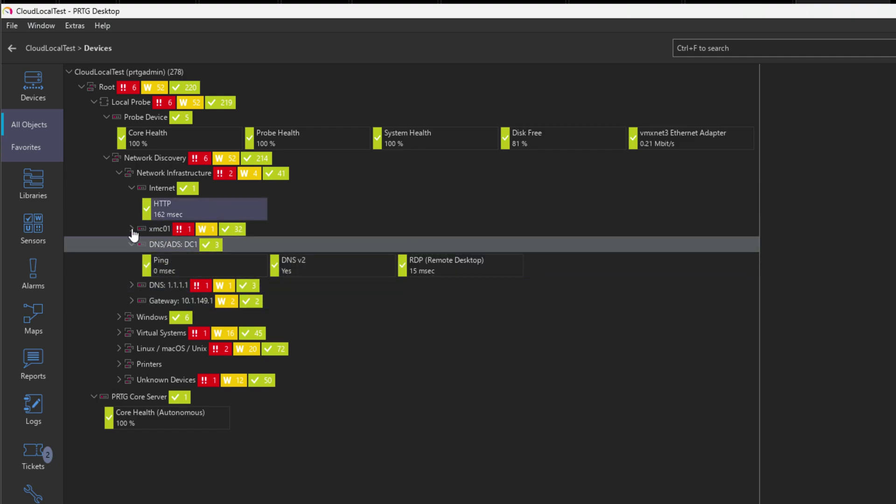
{"action": "left_click", "coordinate": [132, 301]}
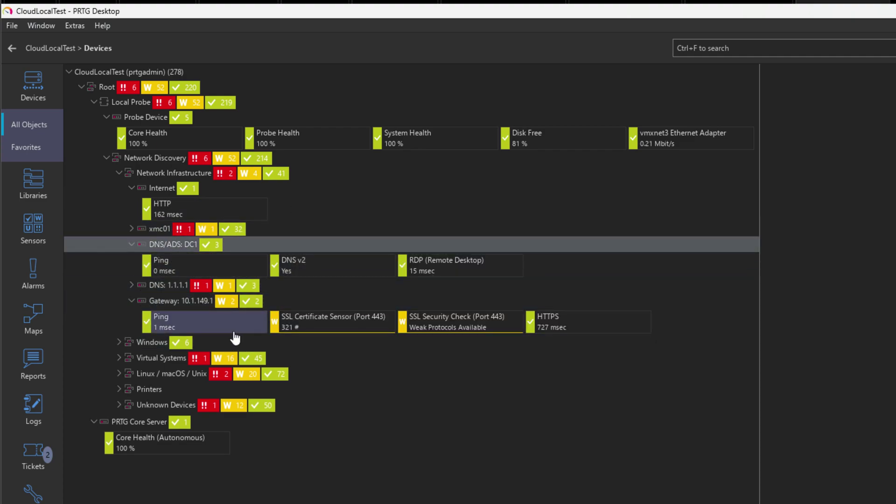
Expand Windows, Servers, Virtual Systems, VMware, Hyper-V, VMware Hosts and host 10.1.149.111.
{"action": "left_click", "coordinate": [120, 342]}
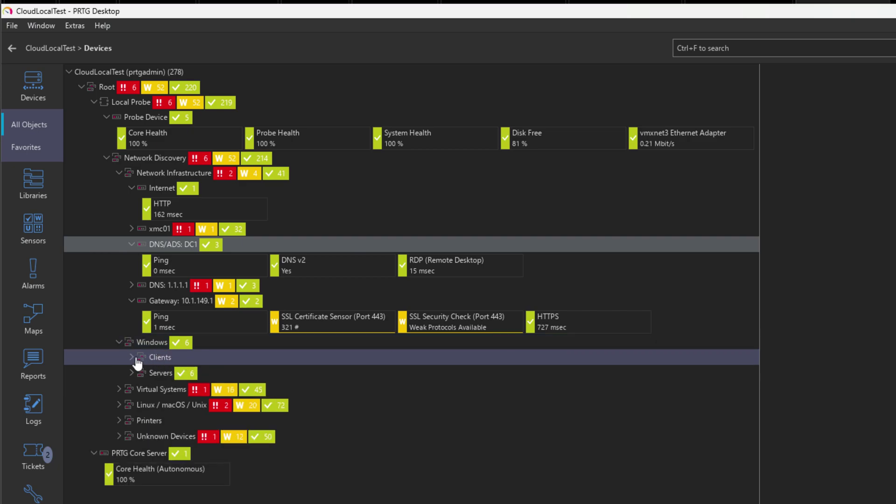
{"action": "left_click", "coordinate": [137, 360]}
{"action": "left_click", "coordinate": [132, 373]}
{"action": "double_click", "coordinate": [161, 420]}
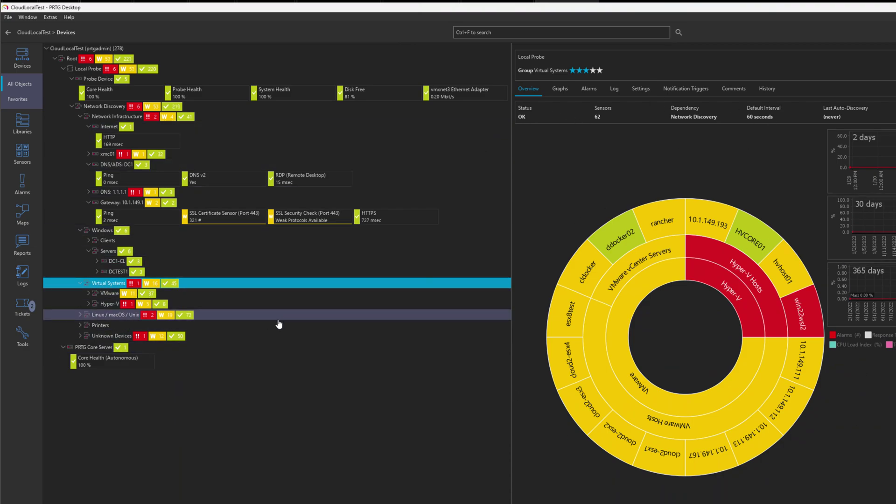
{"action": "left_click", "coordinate": [88, 293]}
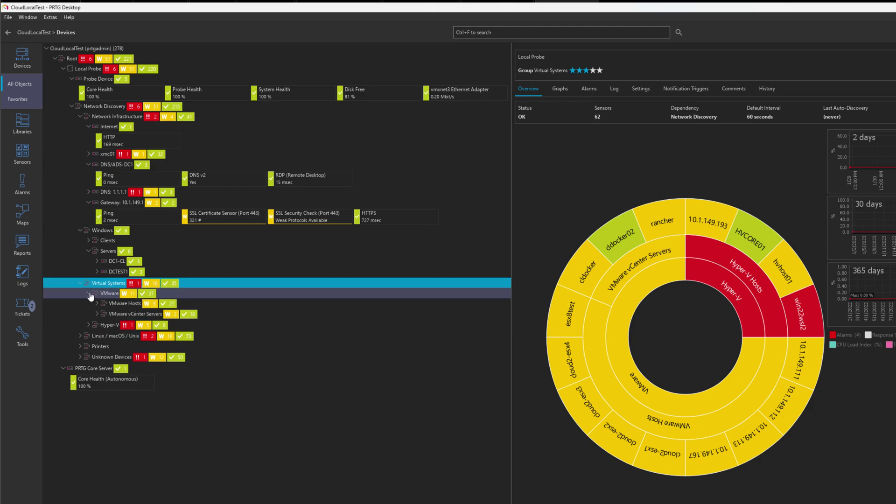
{"action": "left_click", "coordinate": [89, 325]}
{"action": "double_click", "coordinate": [166, 306]}
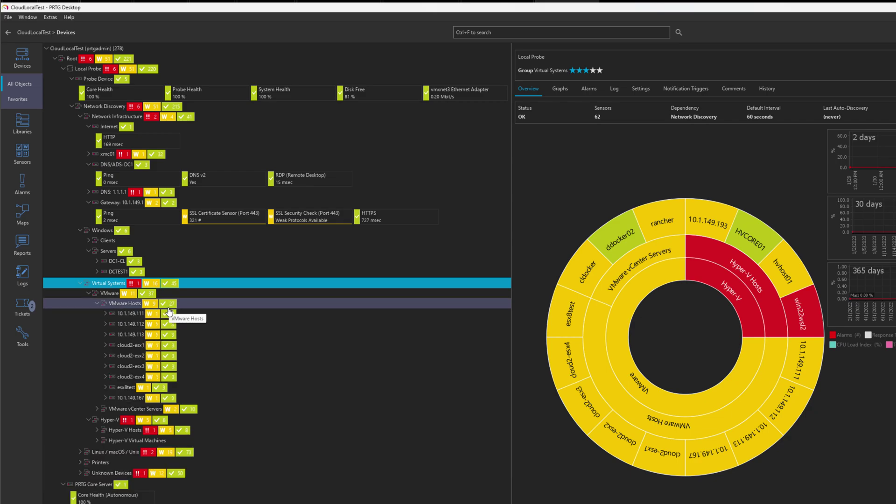
{"action": "double_click", "coordinate": [292, 316]}
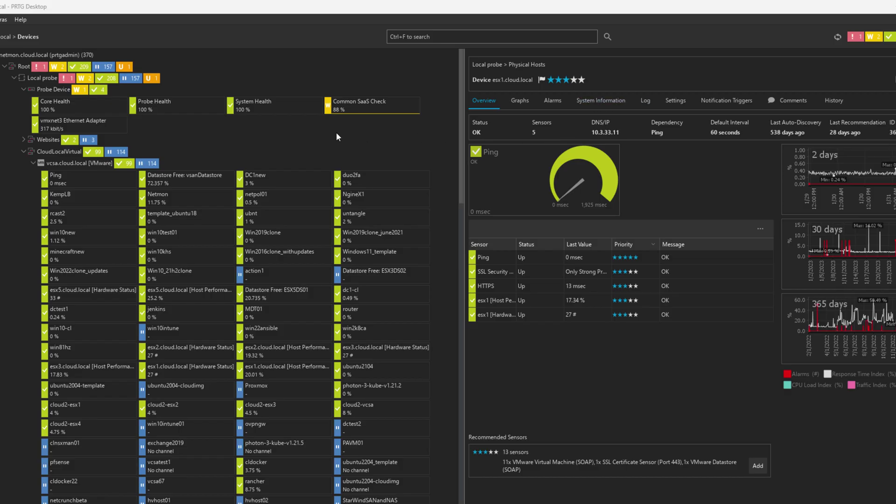
View the vcsa.cloud.local overview and the Ping, Datastore Free: vsanDatastore and win10test01 sensor details.
{"action": "scroll", "coordinate": [336, 133], "scroll_direction": "down", "scroll_amount": 1}
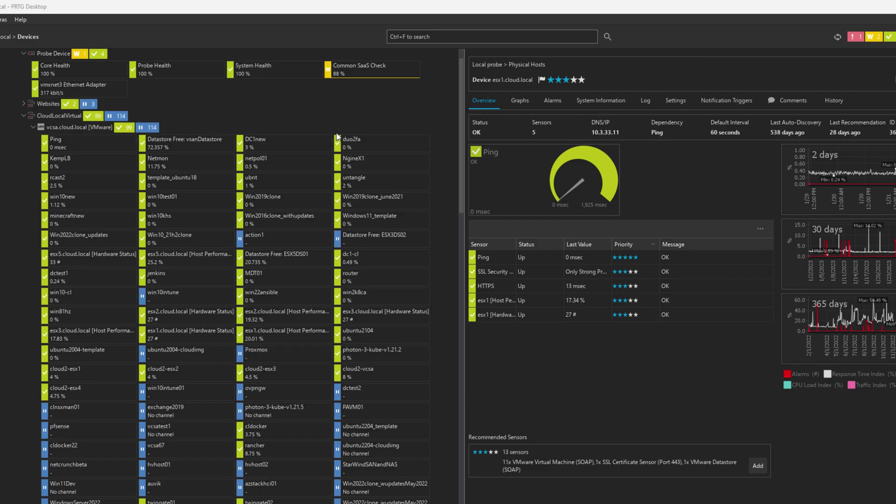
{"action": "left_click", "coordinate": [76, 129]}
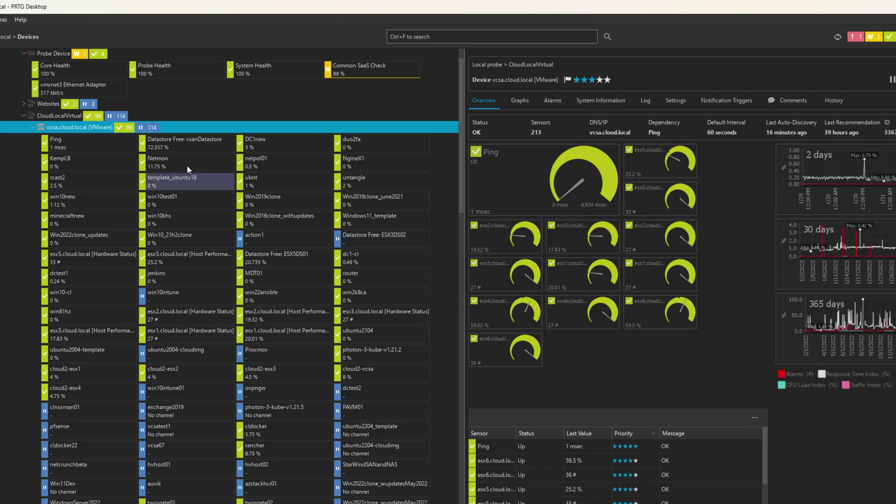
{"action": "left_click", "coordinate": [74, 145]}
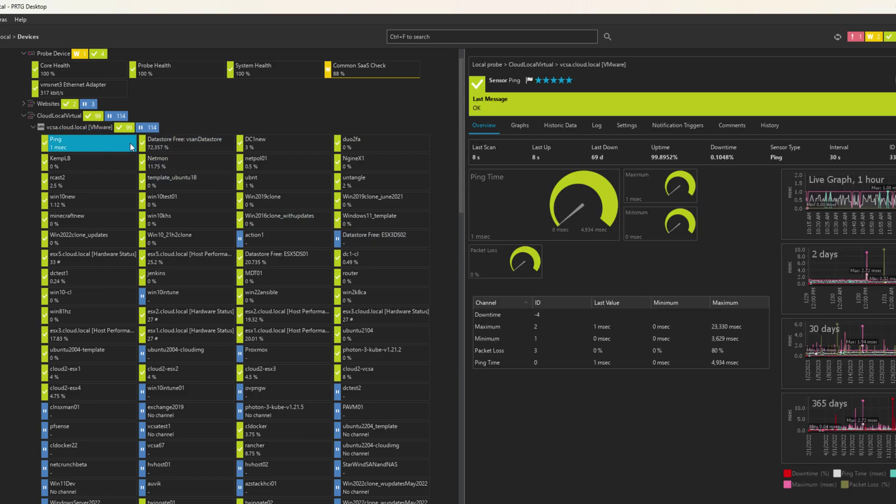
{"action": "left_click", "coordinate": [179, 144]}
{"action": "left_click", "coordinate": [172, 199]}
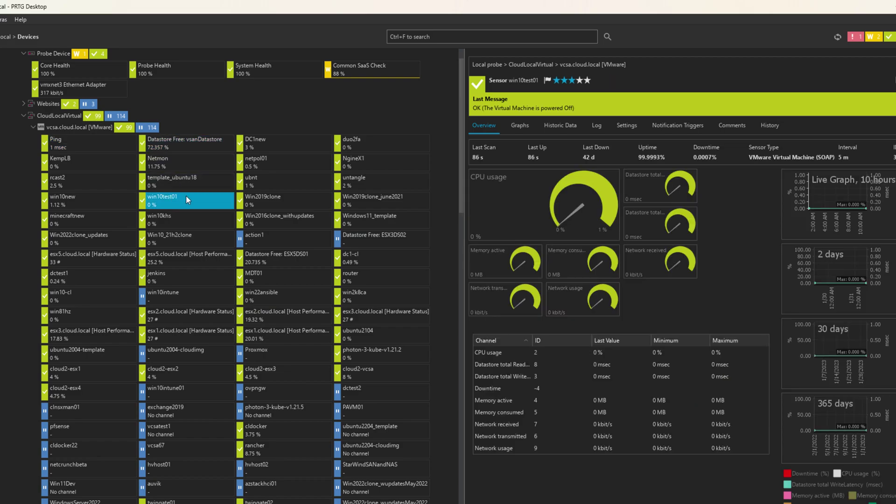
Scroll down the device tree toward the AWS Environment group.
{"action": "scroll", "coordinate": [185, 194], "scroll_direction": "down", "scroll_amount": 1}
{"action": "scroll", "coordinate": [185, 194], "scroll_direction": "down", "scroll_amount": 1}
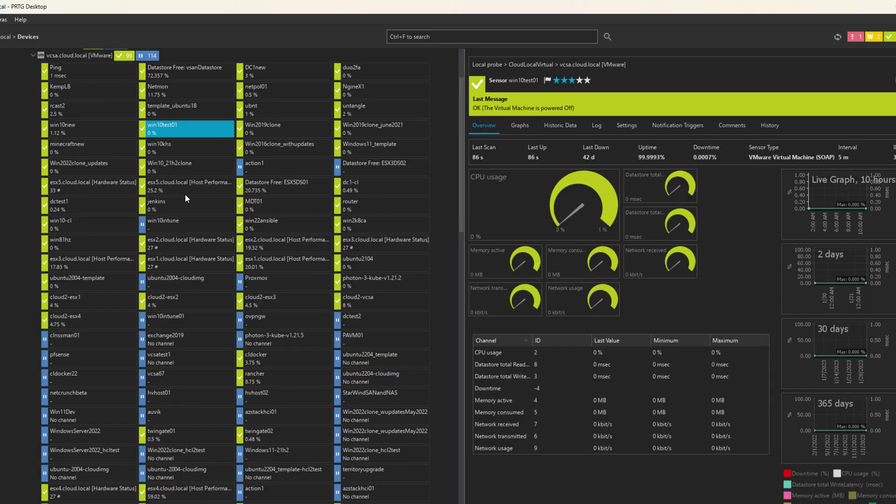
{"action": "scroll", "coordinate": [185, 194], "scroll_direction": "down", "scroll_amount": 1}
{"action": "scroll", "coordinate": [184, 194], "scroll_direction": "down", "scroll_amount": 4}
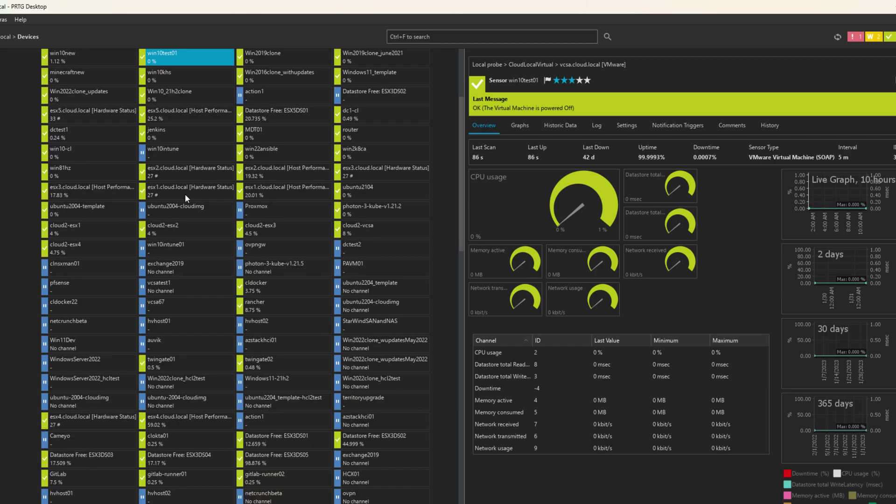
{"action": "scroll", "coordinate": [185, 194], "scroll_direction": "down", "scroll_amount": 7}
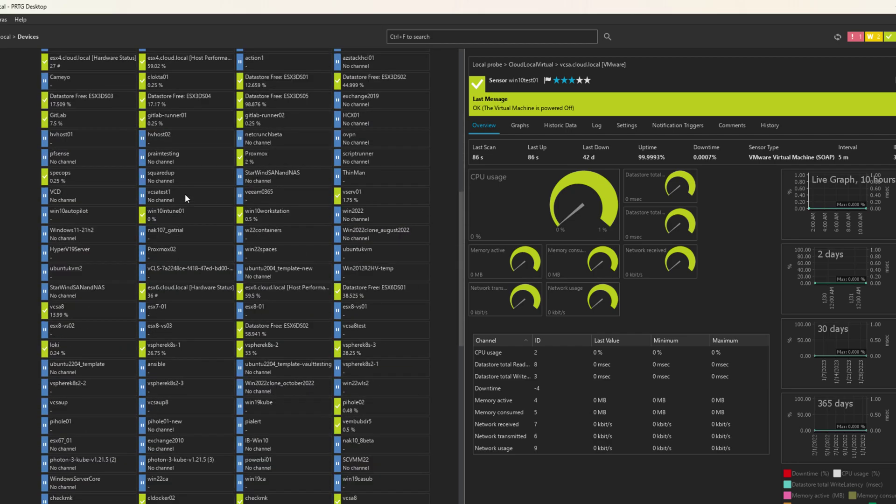
{"action": "scroll", "coordinate": [184, 194], "scroll_direction": "down", "scroll_amount": 9}
{"action": "scroll", "coordinate": [185, 195], "scroll_direction": "down", "scroll_amount": 5}
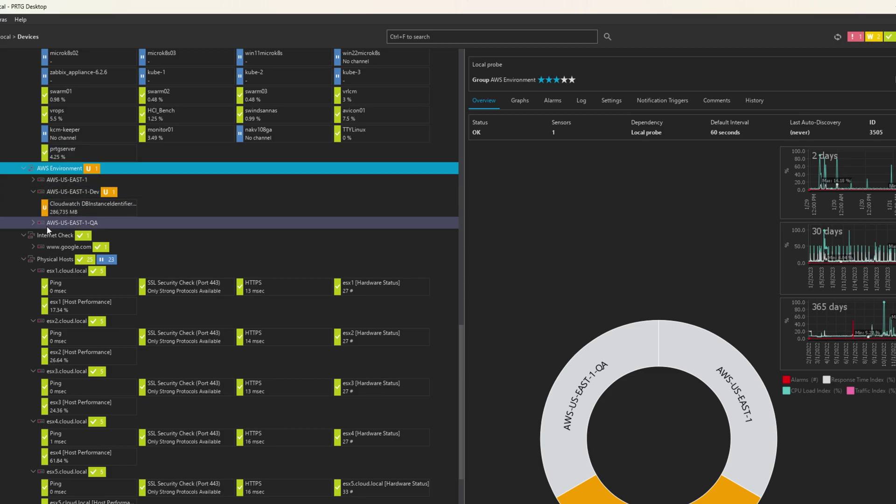
View the esx2 [Host Performance] sensor details and then the DC1 device overview.
{"action": "scroll", "coordinate": [96, 235], "scroll_direction": "down", "scroll_amount": 5}
{"action": "scroll", "coordinate": [102, 181], "scroll_direction": "down", "scroll_amount": 1}
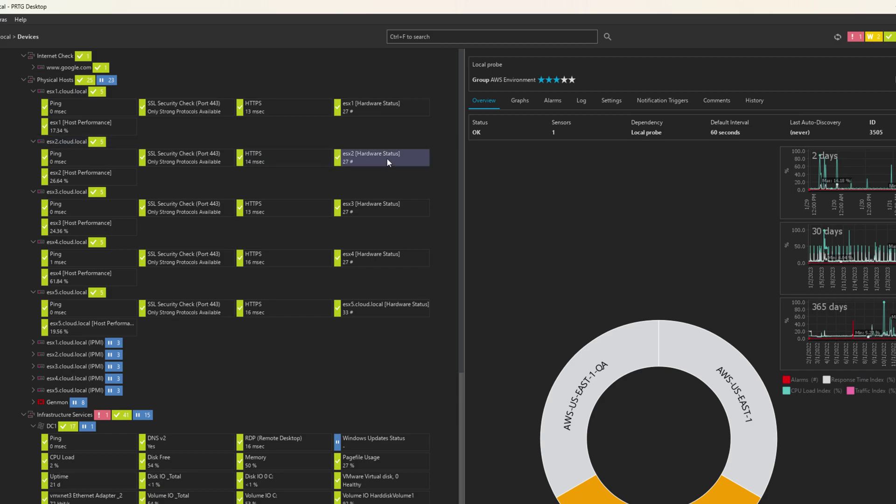
{"action": "left_click", "coordinate": [86, 185]}
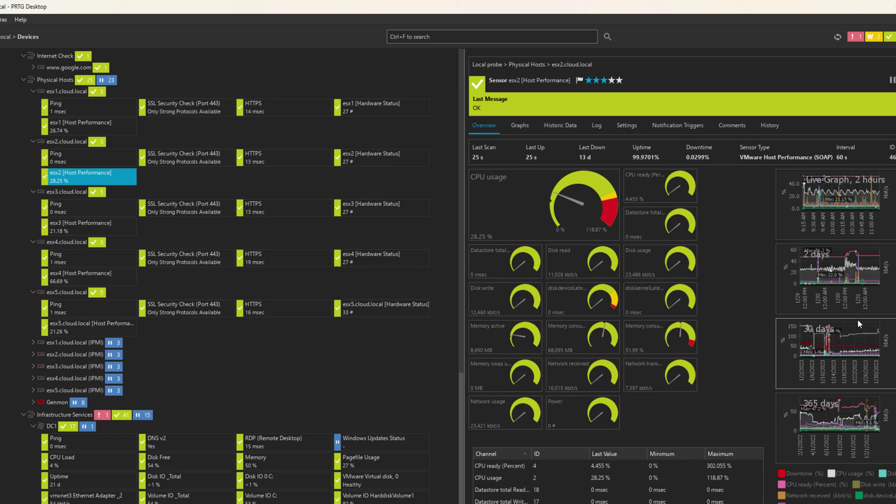
{"action": "scroll", "coordinate": [220, 220], "scroll_direction": "down", "scroll_amount": 1}
{"action": "scroll", "coordinate": [190, 223], "scroll_direction": "down", "scroll_amount": 1}
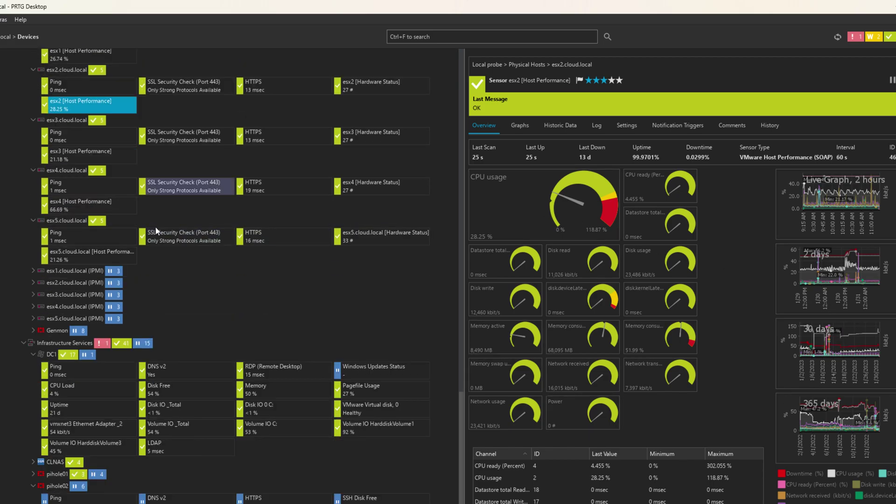
{"action": "scroll", "coordinate": [155, 228], "scroll_direction": "down", "scroll_amount": 1}
{"action": "scroll", "coordinate": [155, 226], "scroll_direction": "down", "scroll_amount": 1}
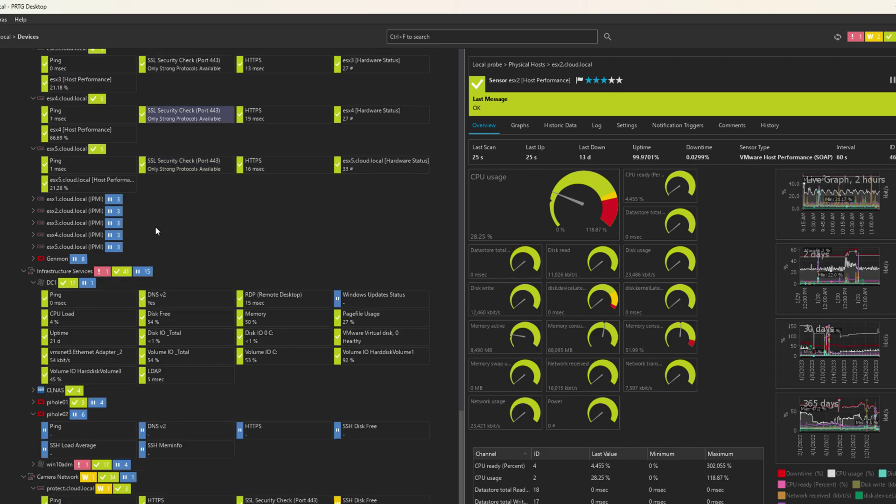
{"action": "left_click", "coordinate": [49, 284]}
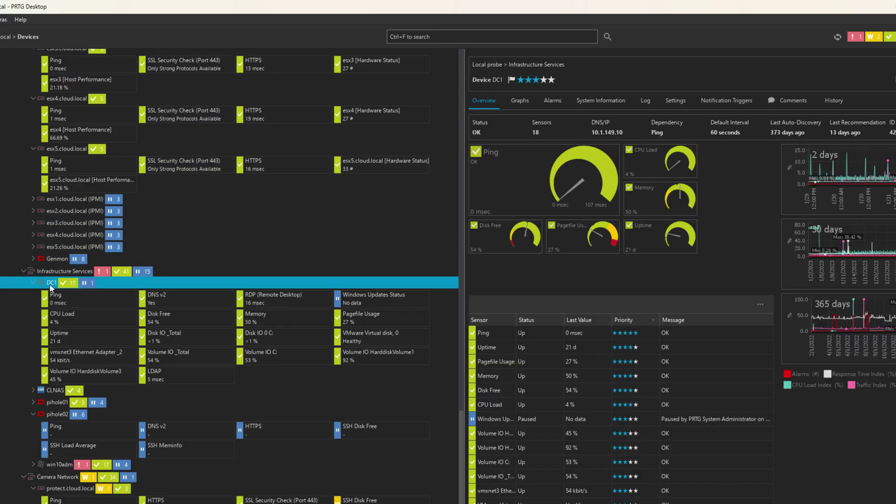
View the Camera Network group overview, then return the device tree to the top.
{"action": "scroll", "coordinate": [286, 295], "scroll_direction": "down", "scroll_amount": 4}
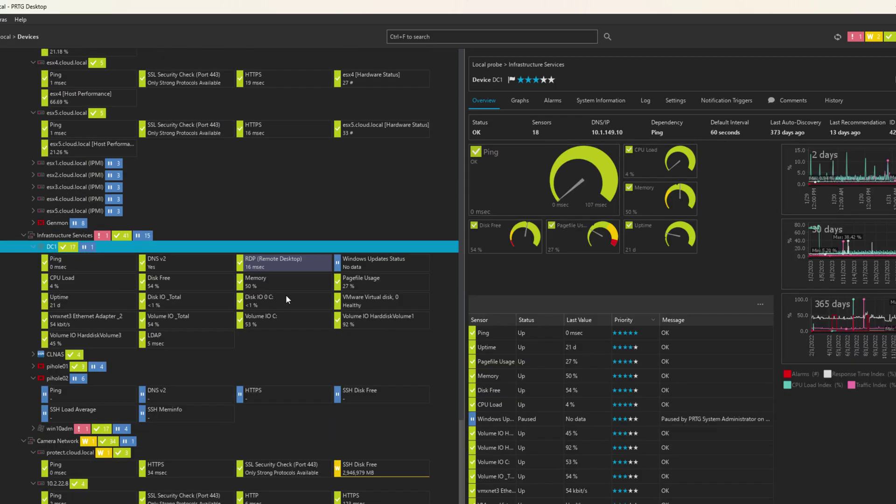
{"action": "scroll", "coordinate": [286, 295], "scroll_direction": "down", "scroll_amount": 3}
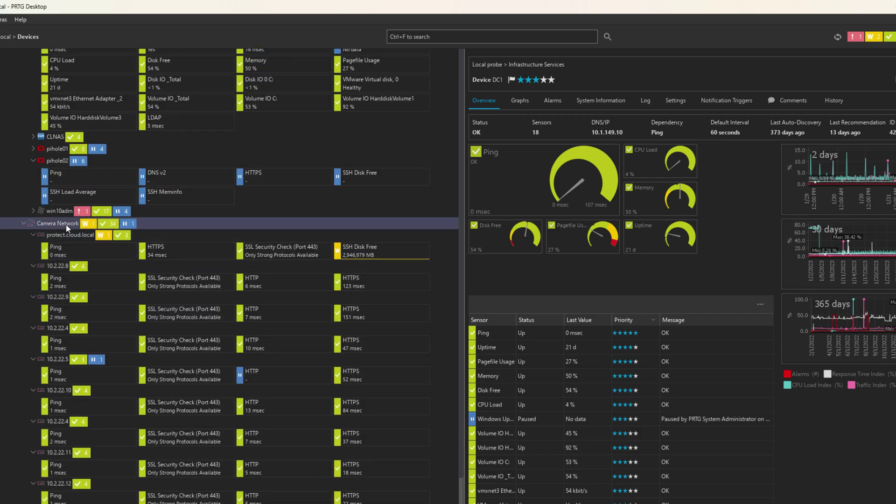
{"action": "left_click", "coordinate": [66, 224]}
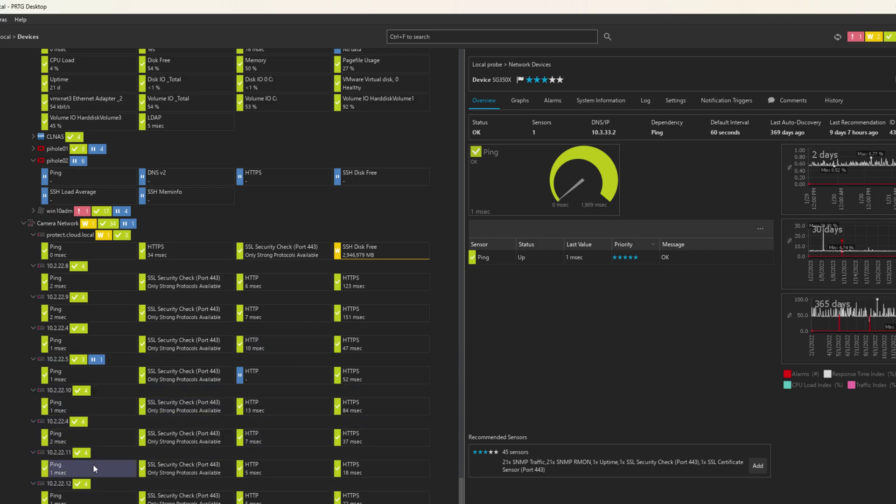
{"action": "scroll", "coordinate": [94, 464], "scroll_direction": "up", "scroll_amount": 7}
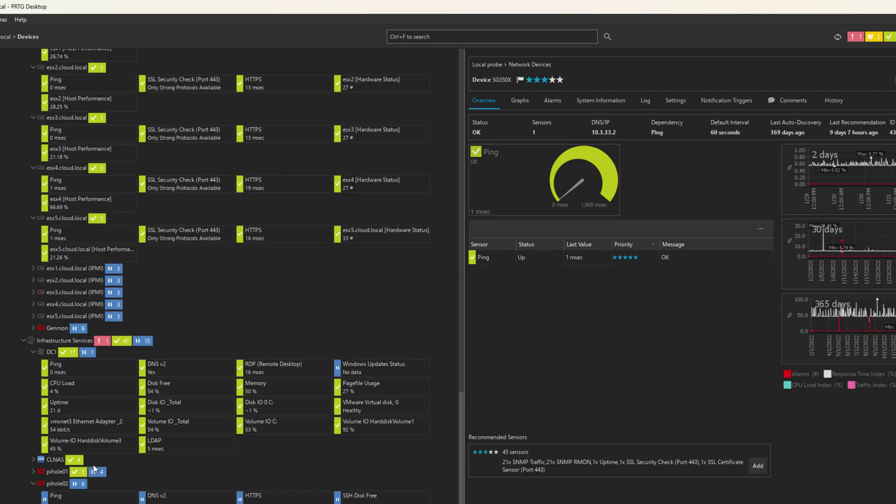
{"action": "scroll", "coordinate": [93, 469], "scroll_direction": "up", "scroll_amount": 7}
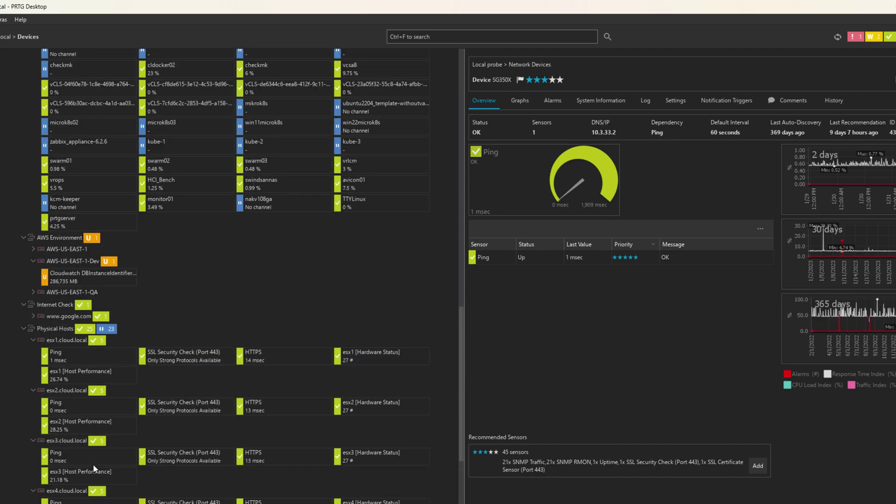
{"action": "scroll", "coordinate": [93, 464], "scroll_direction": "up", "scroll_amount": 7}
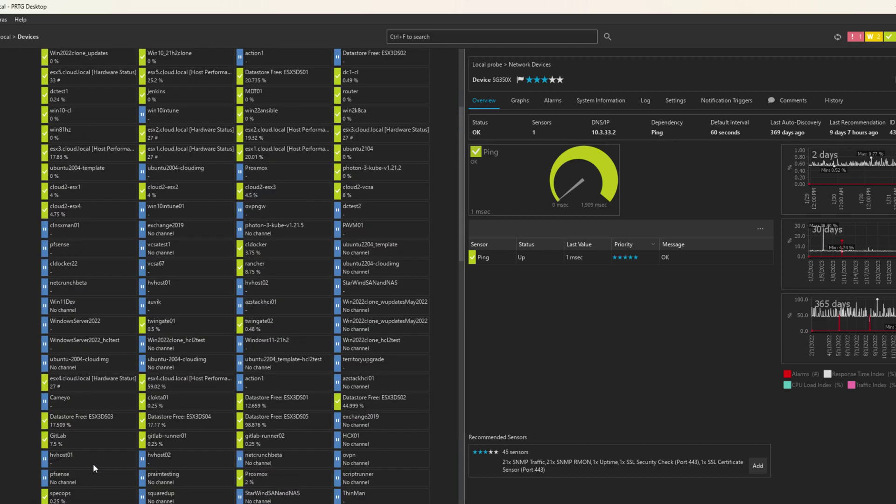
{"action": "scroll", "coordinate": [93, 464], "scroll_direction": "up", "scroll_amount": 5}
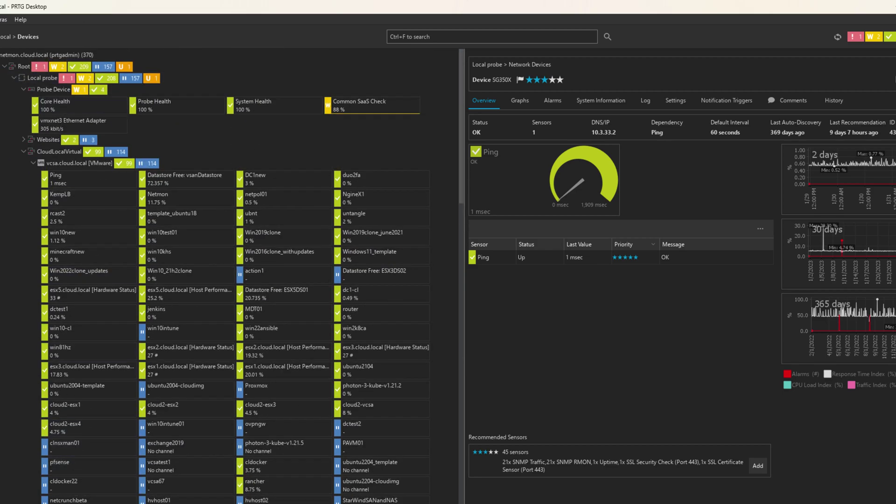